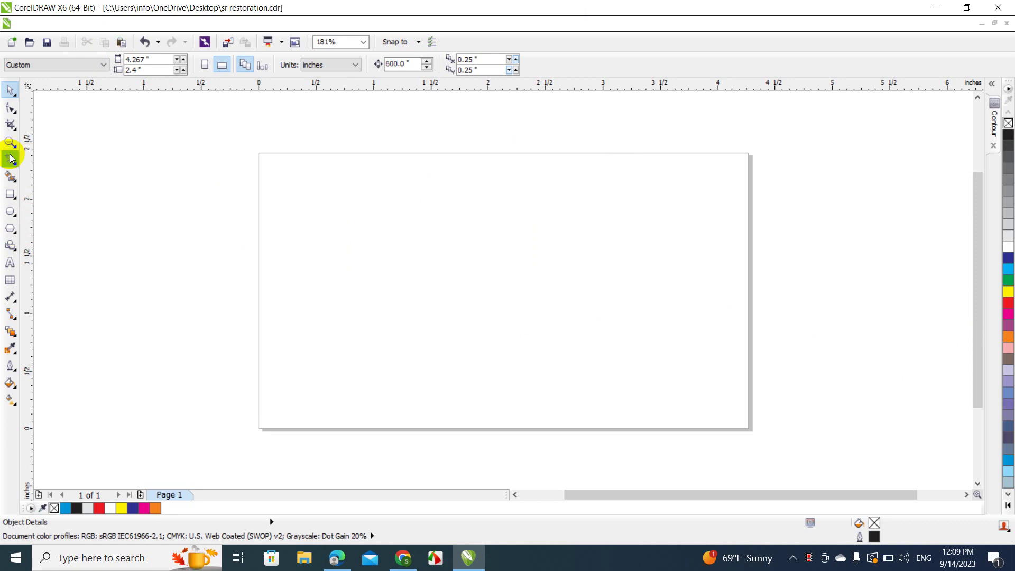
# Step: Draw a wide three-point polygon for the roof and move it down-left onto the page
pyautogui.click(7, 232)
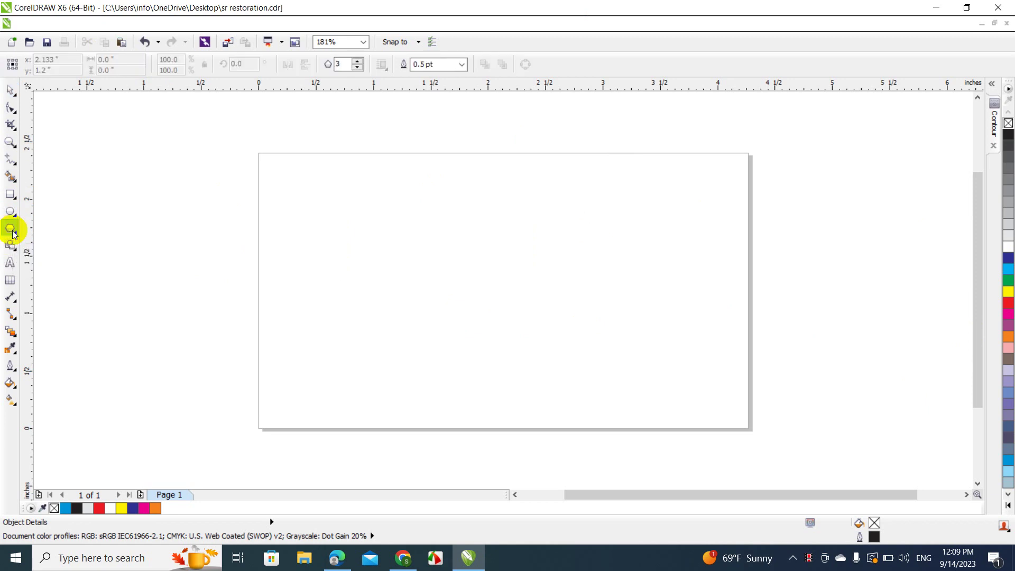
pyautogui.click(341, 64)
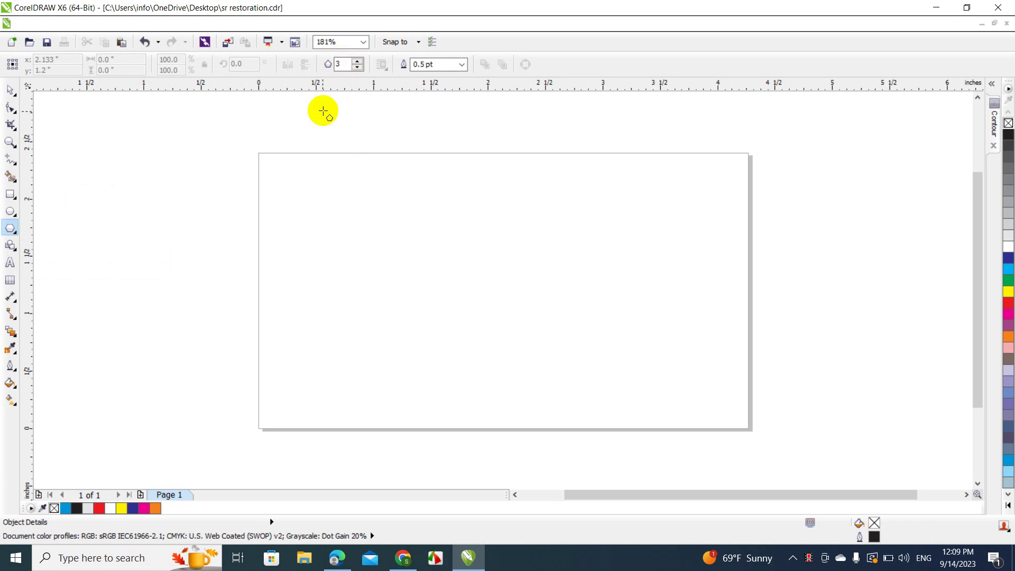
pyautogui.moveTo(322, 109); pyautogui.dragTo(793, 314)
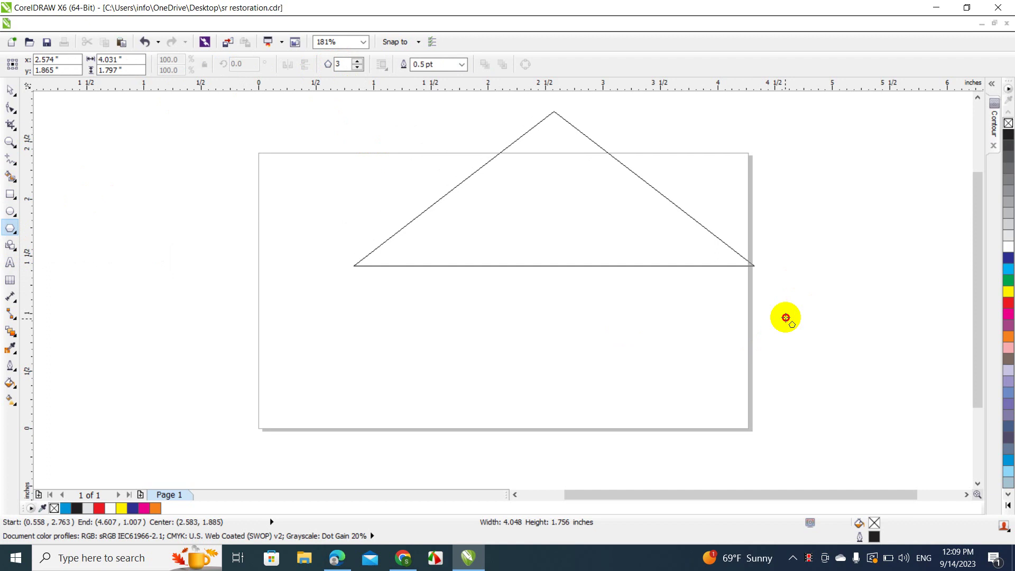
pyautogui.moveTo(793, 314); pyautogui.dragTo(804, 295)
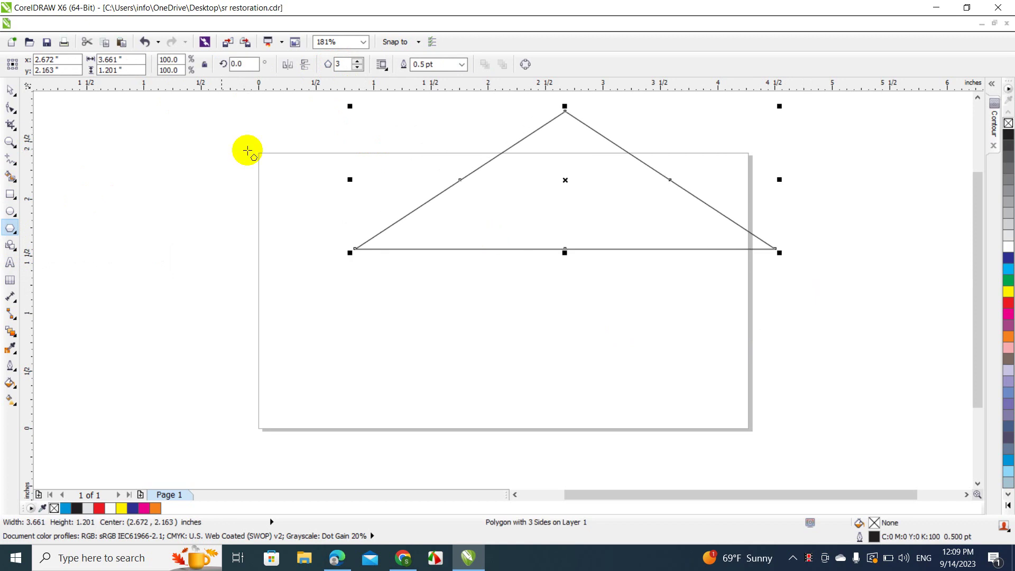
pyautogui.click(6, 90)
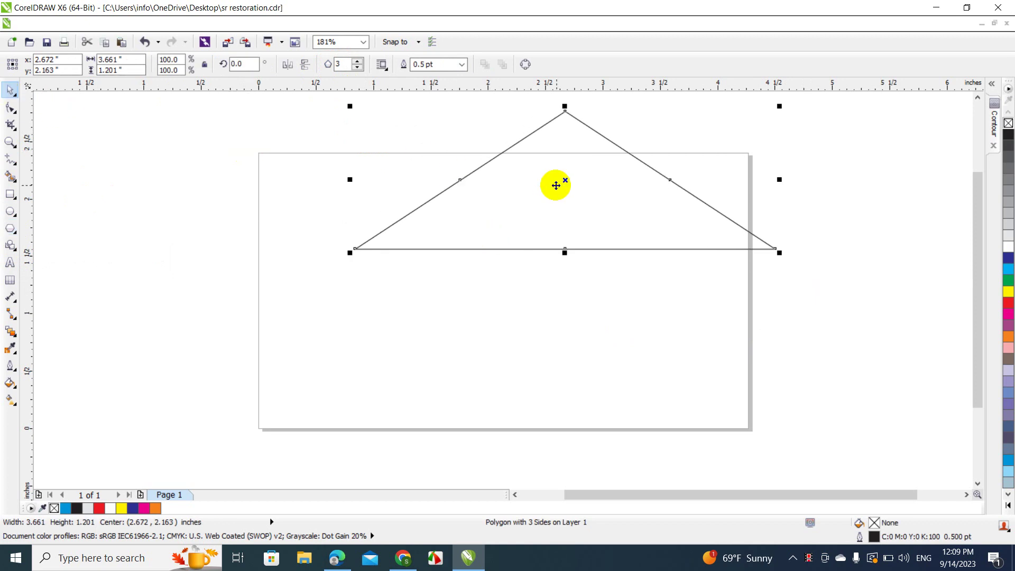
pyautogui.moveTo(557, 185); pyautogui.dragTo(432, 270)
# Step: Place a Copy Here duplicate of the roof triangle directly below the original
pyautogui.click(494, 191)
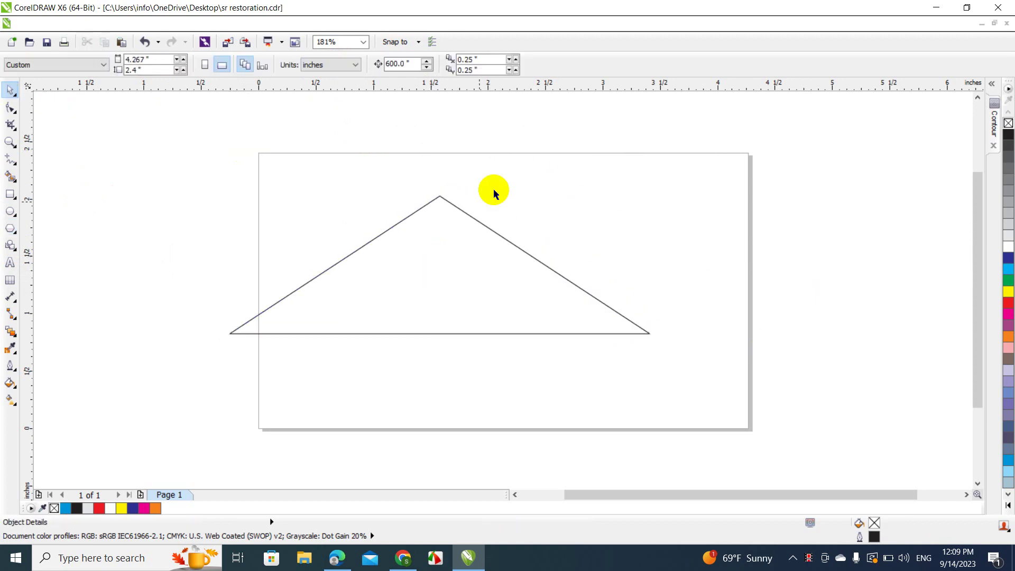
pyautogui.click(403, 302)
pyautogui.moveTo(403, 303); pyautogui.dragTo(401, 459)
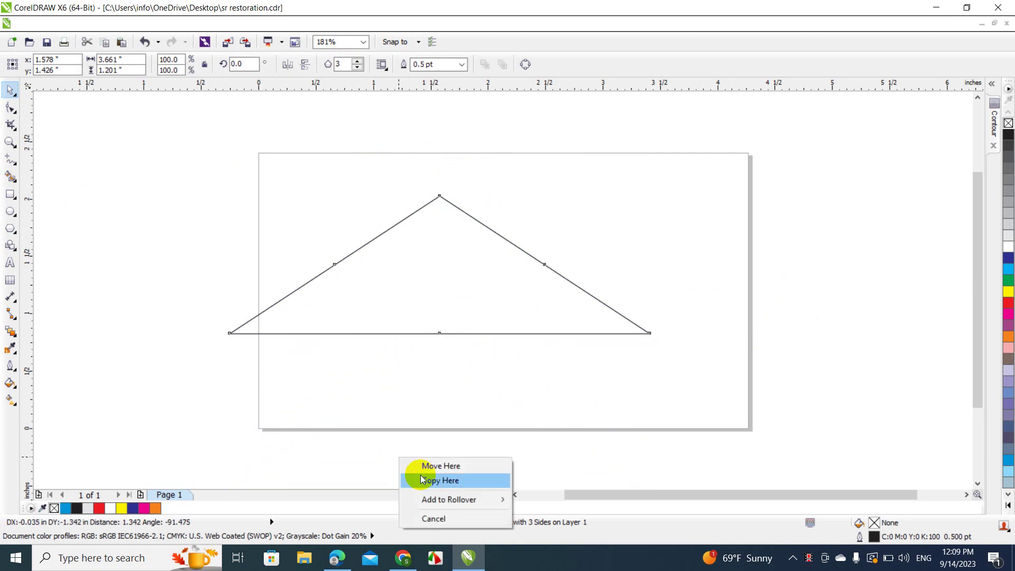
pyautogui.click(420, 479)
pyautogui.click(551, 208)
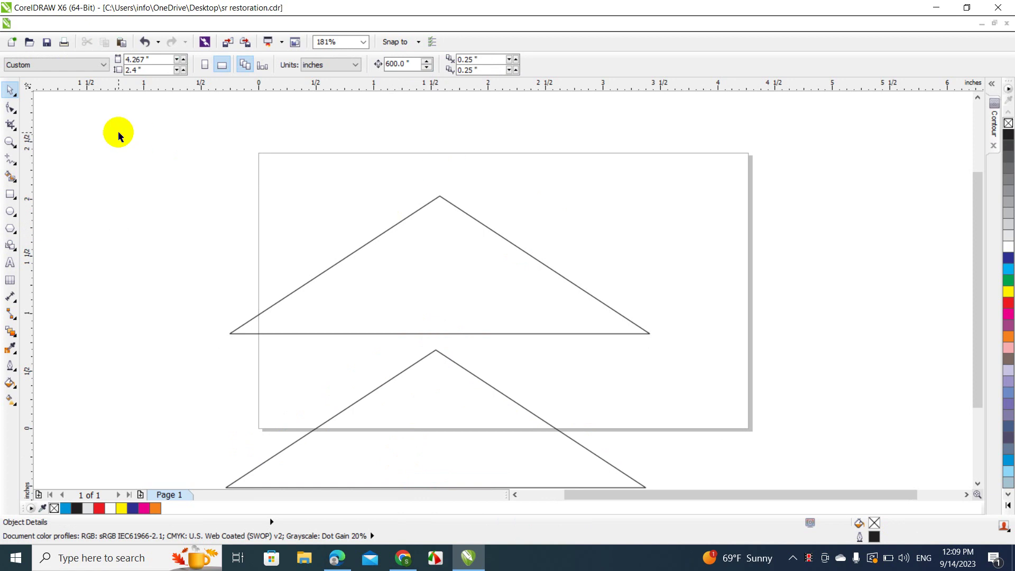
# Step: Draw a tall, narrow rectangle for the chimney
pyautogui.click(17, 194)
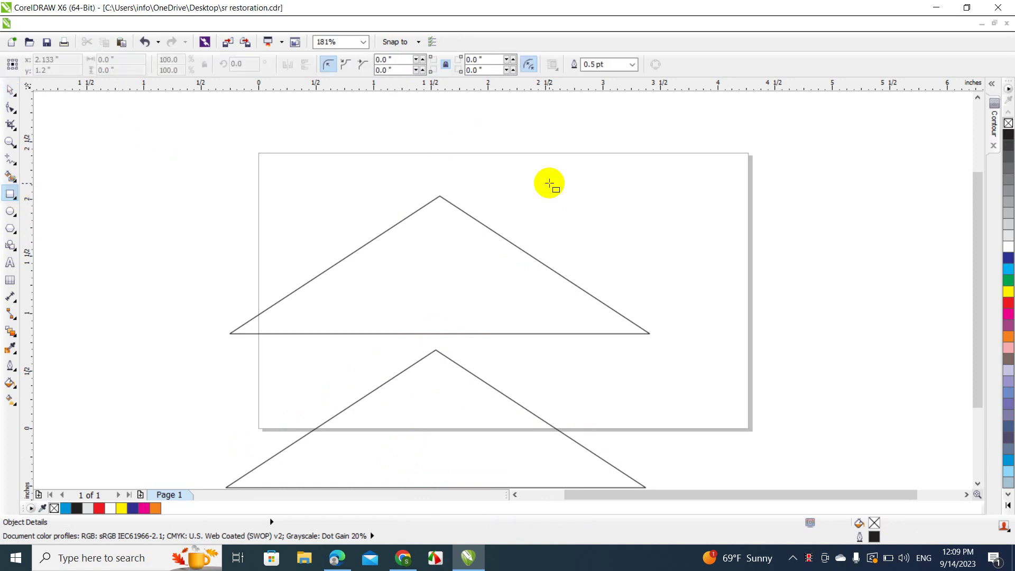
pyautogui.moveTo(525, 198)
pyautogui.mouseDown()
pyautogui.moveTo(571, 272)
pyautogui.moveTo(568, 291)
pyautogui.mouseUp()
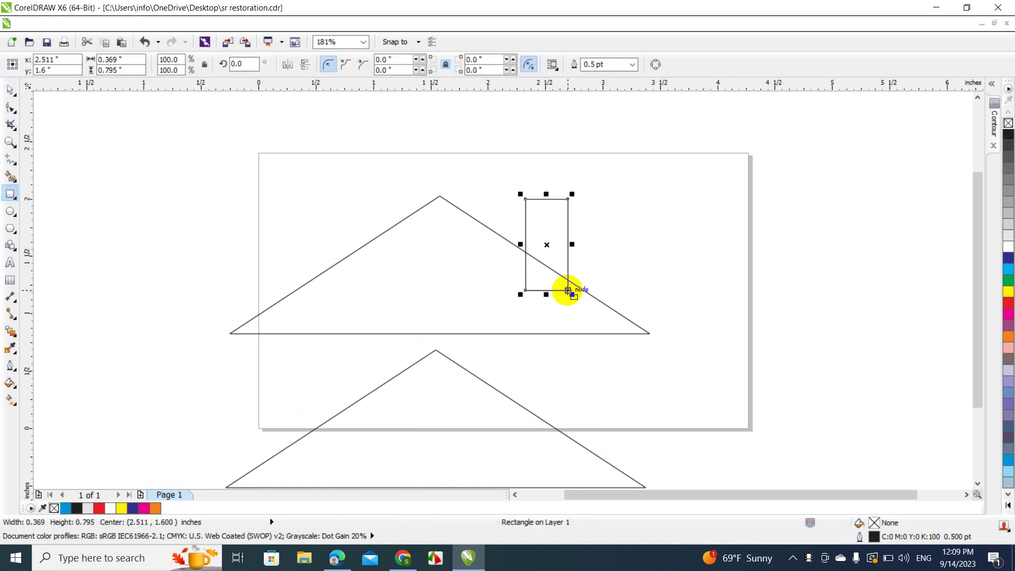
pyautogui.click(10, 90)
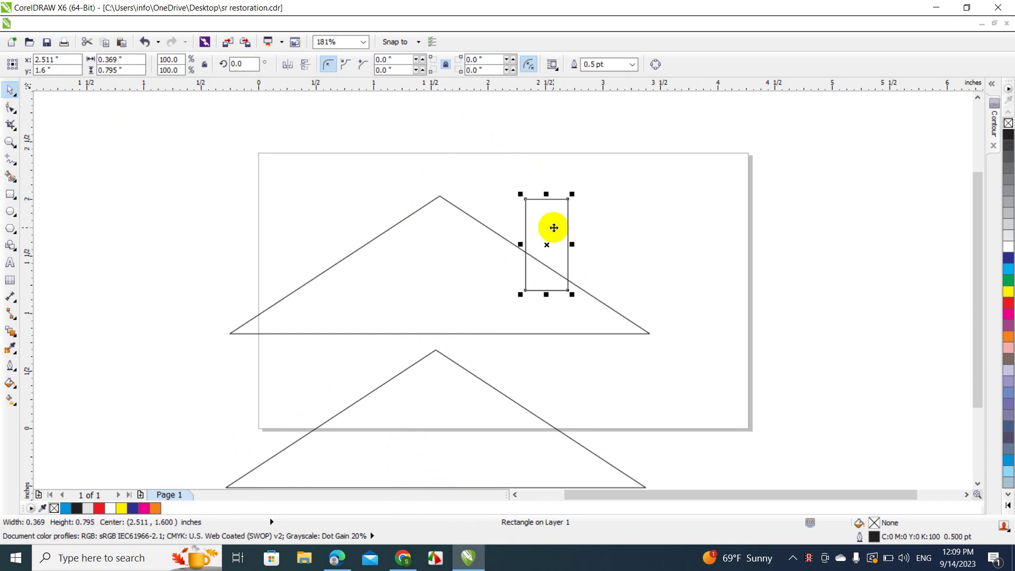
# Step: Set the chimney on the right roof slope and weld it to the triangle
pyautogui.moveTo(554, 230)
pyautogui.mouseDown()
pyautogui.moveTo(653, 214)
pyautogui.moveTo(560, 245)
pyautogui.moveTo(555, 232)
pyautogui.mouseUp()
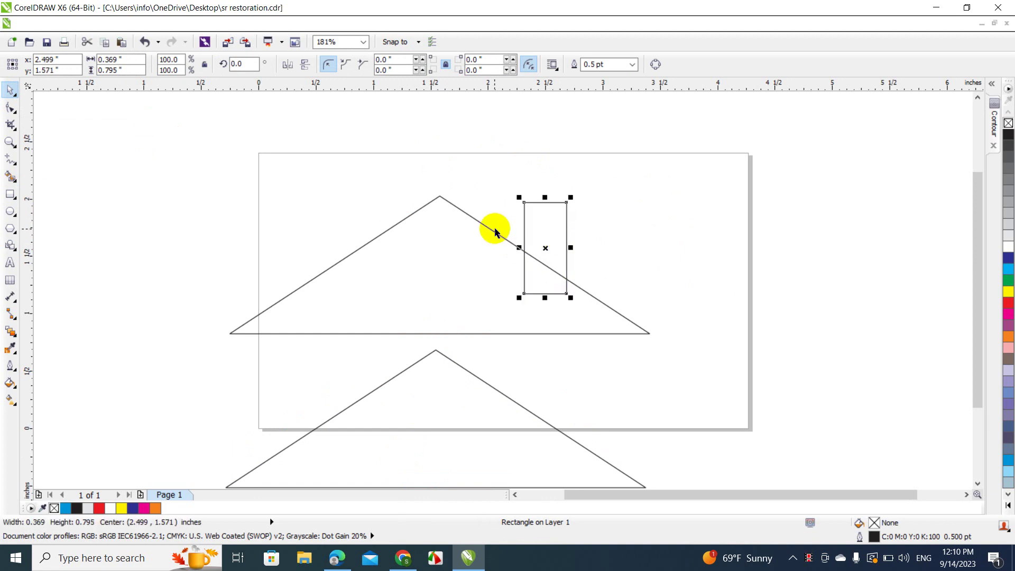
pyautogui.keyDown('shift'); pyautogui.click(420, 267); pyautogui.keyUp('shift')
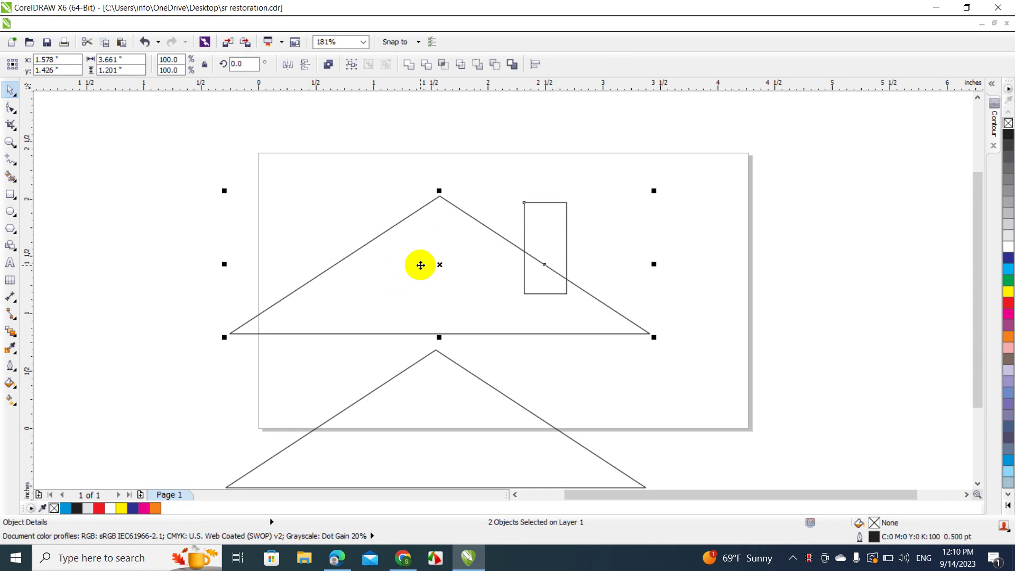
pyautogui.click(408, 65)
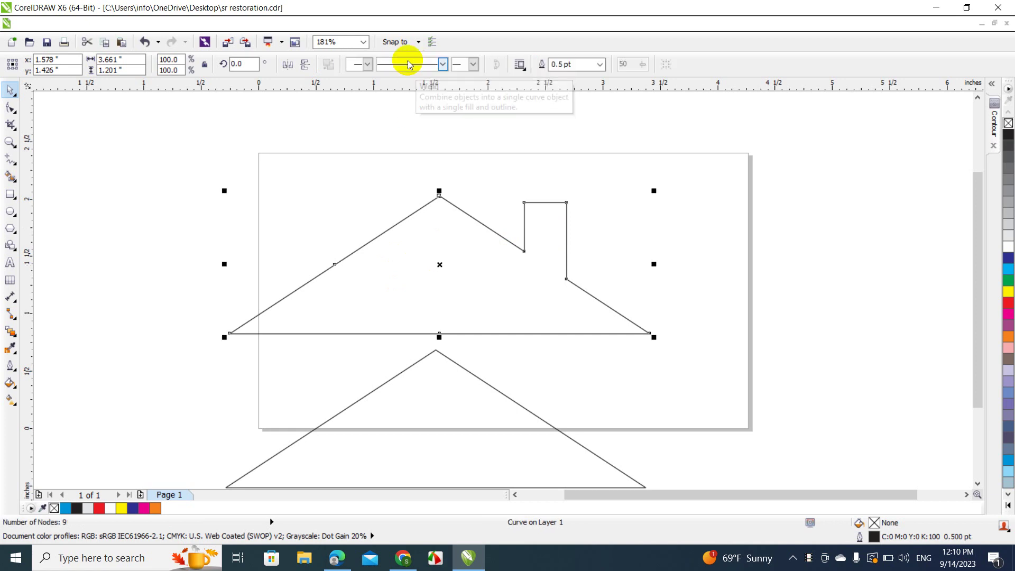
# Step: Move the lower triangle copy up so it sits just under the roof
pyautogui.click(424, 235)
pyautogui.click(376, 208)
pyautogui.click(435, 431)
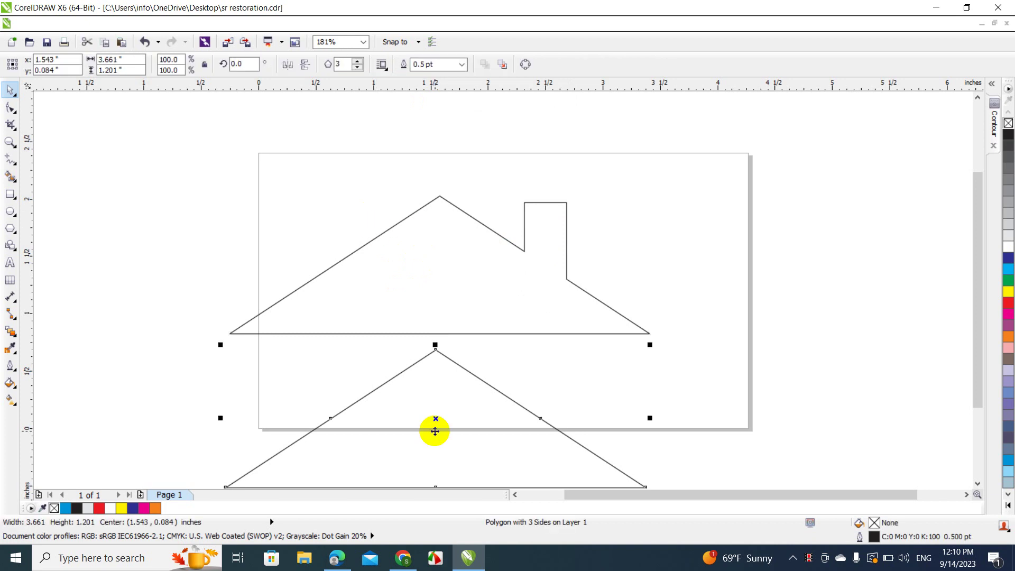
pyautogui.moveTo(435, 431); pyautogui.dragTo(440, 310)
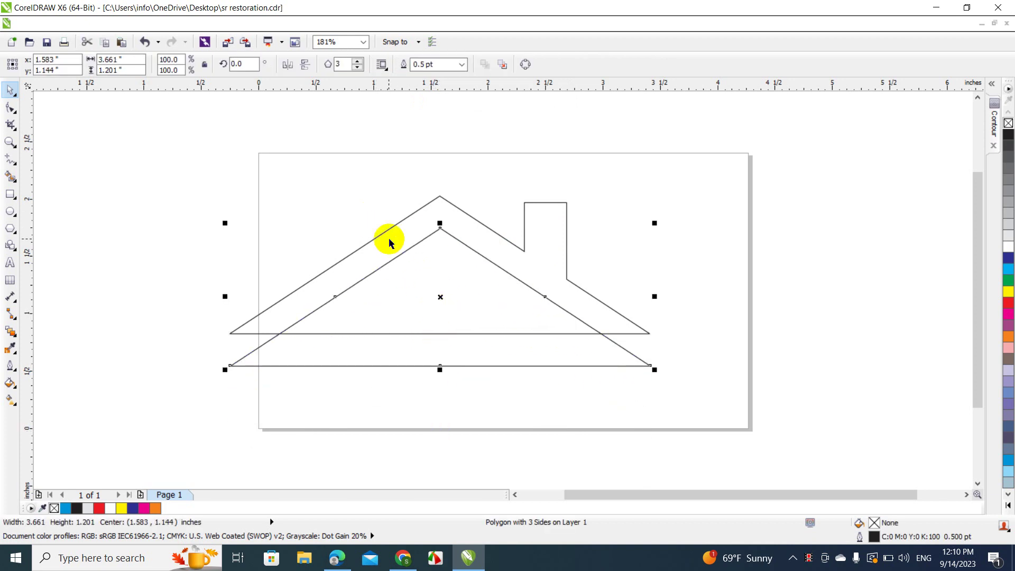
pyautogui.click(171, 142)
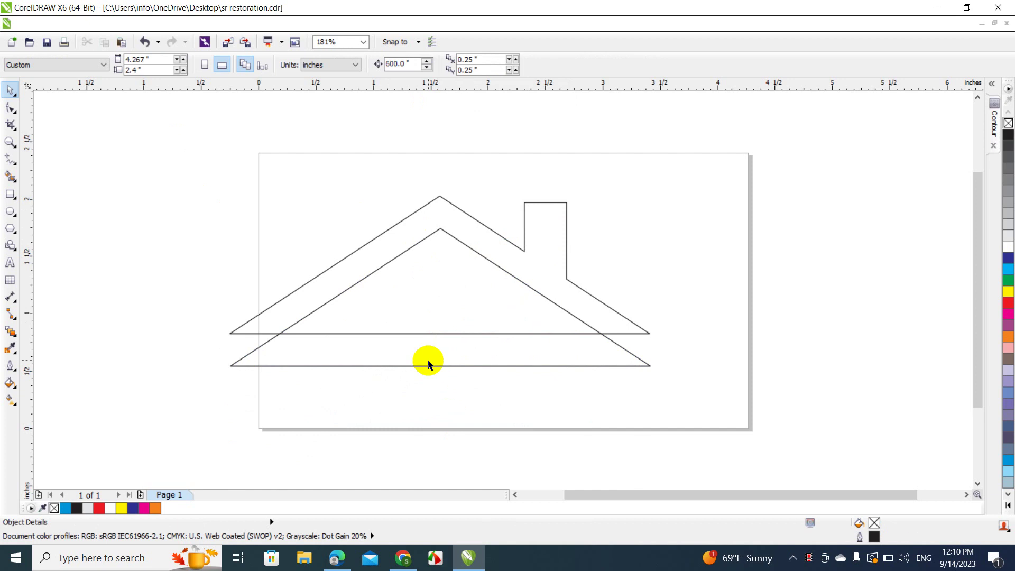
pyautogui.moveTo(454, 362)
pyautogui.mouseDown()
pyautogui.moveTo(452, 453)
pyautogui.moveTo(456, 355)
pyautogui.mouseUp()
# Step: Trim the welded roof-and-chimney outline with the inner triangle, leaving a thin roof band
pyautogui.click(144, 188)
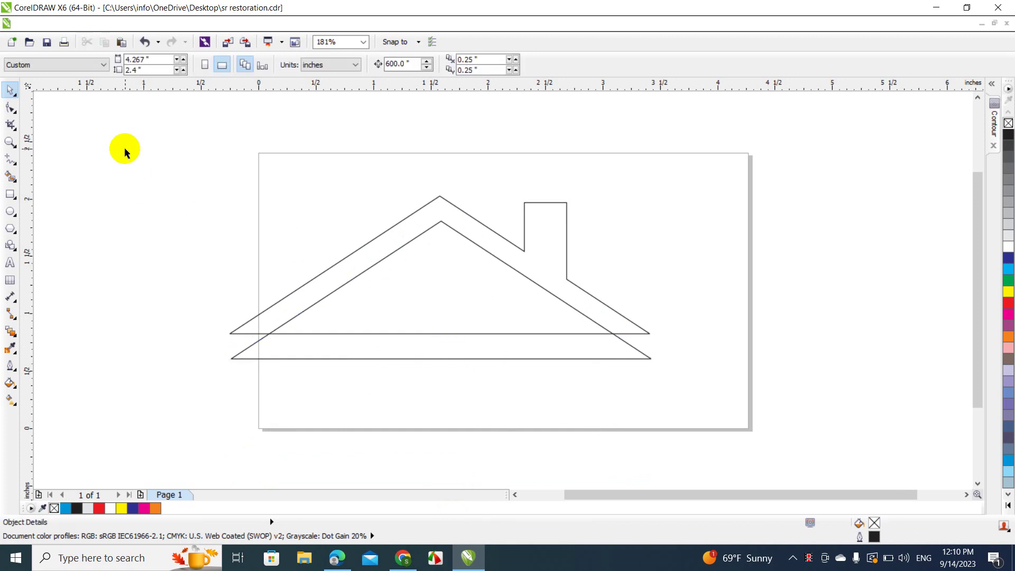
pyautogui.moveTo(125, 150)
pyautogui.mouseDown()
pyautogui.moveTo(363, 254)
pyautogui.moveTo(611, 454)
pyautogui.moveTo(707, 483)
pyautogui.mouseUp()
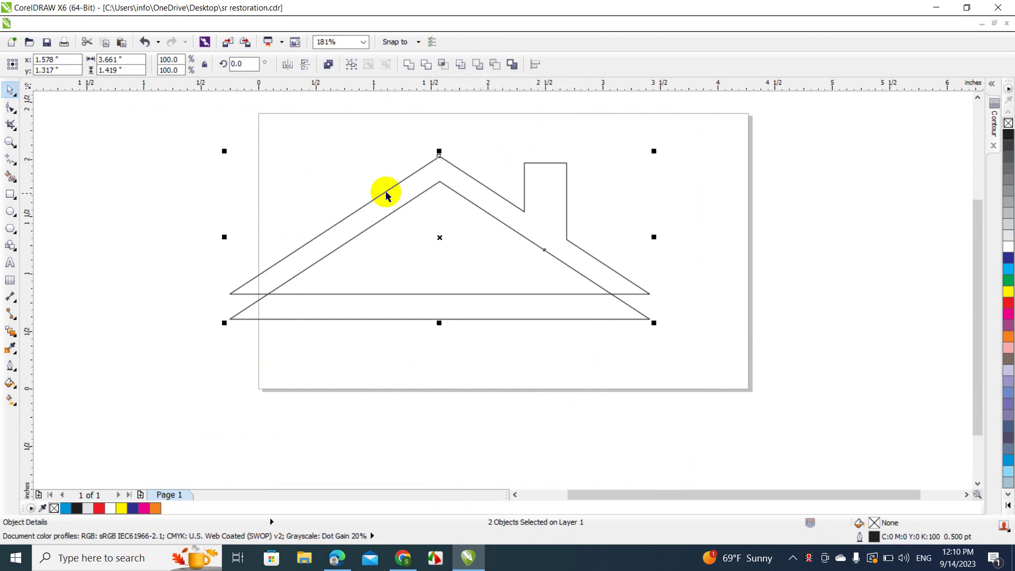
pyautogui.click(425, 63)
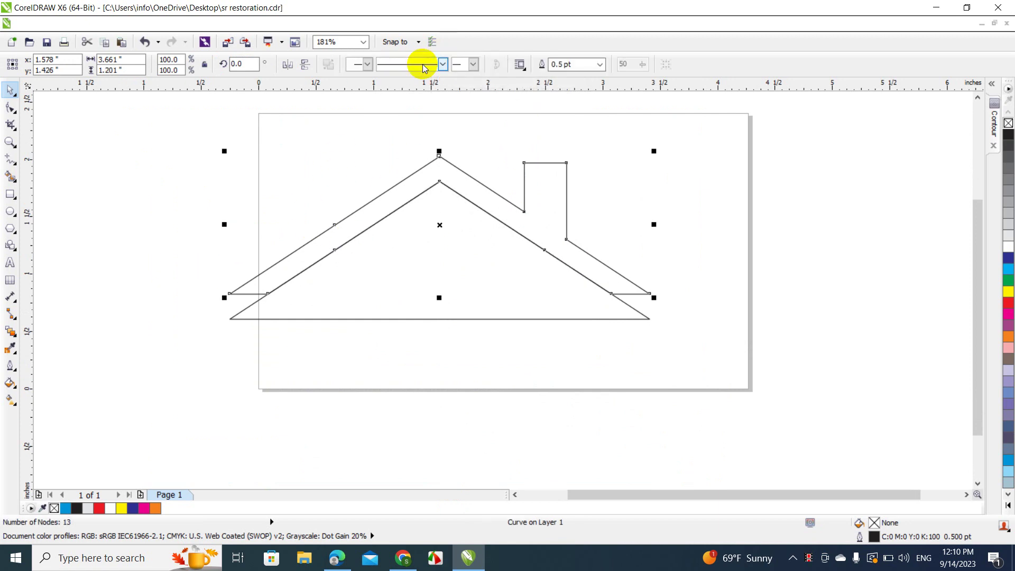
pyautogui.click(276, 210)
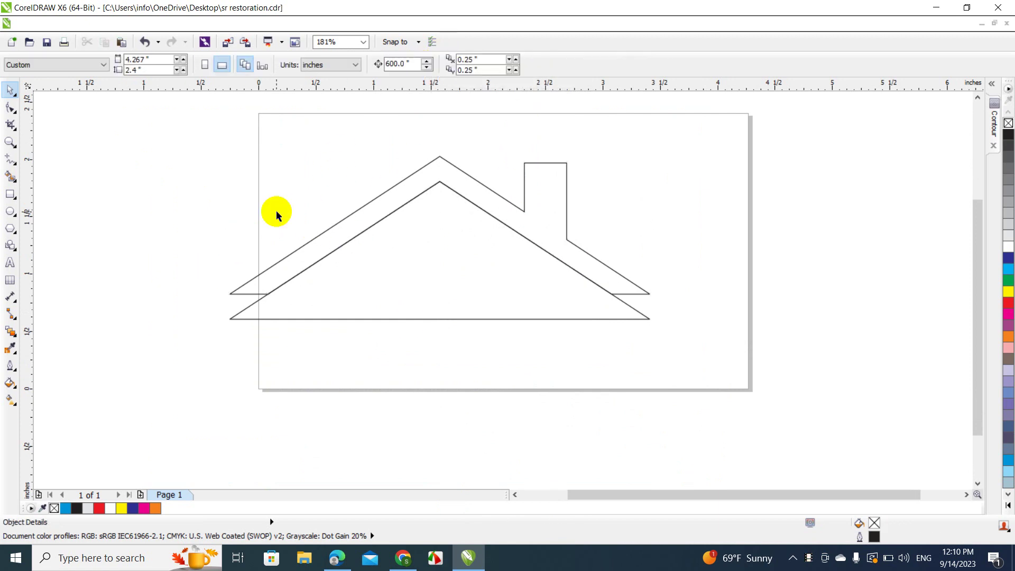
# Step: Shrink the inner triangle to about 89% of its size
pyautogui.click(446, 298)
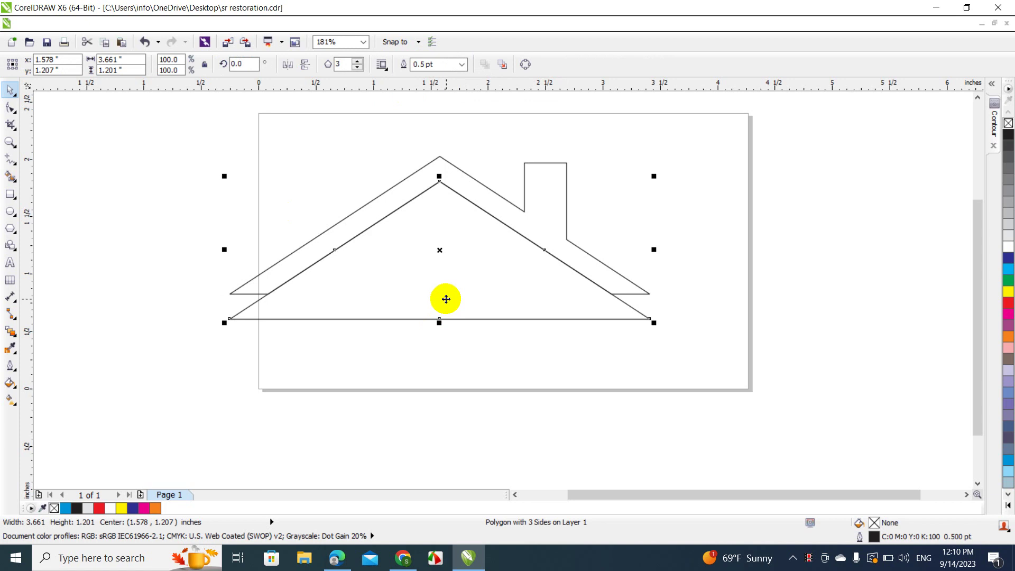
pyautogui.click(354, 354)
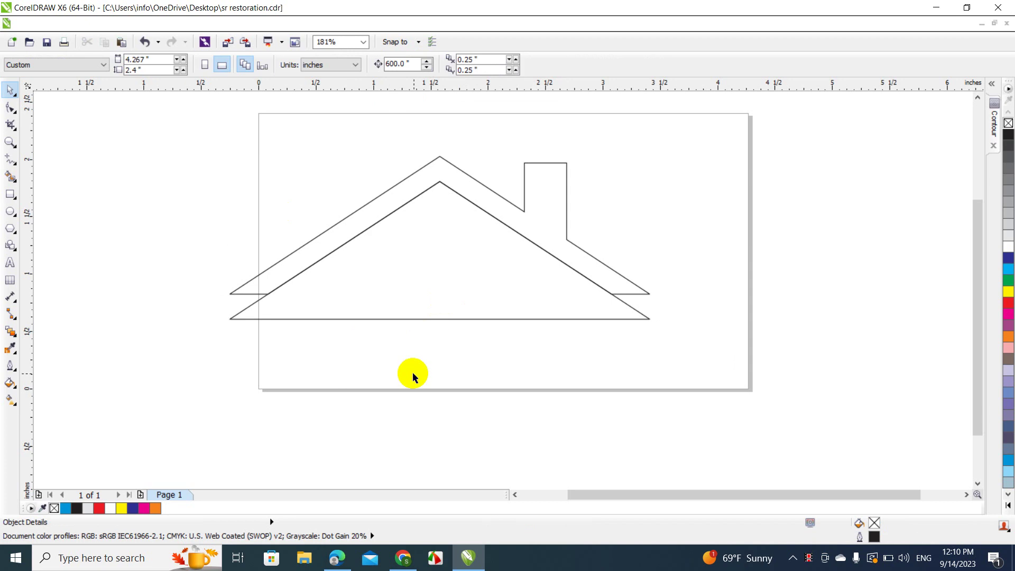
pyautogui.click(409, 284)
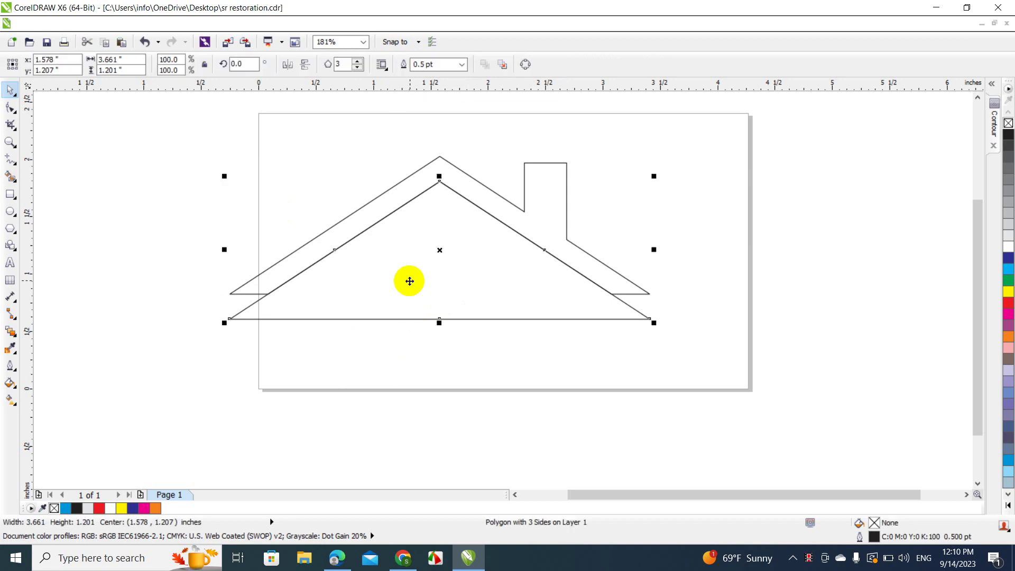
pyautogui.press('F10')
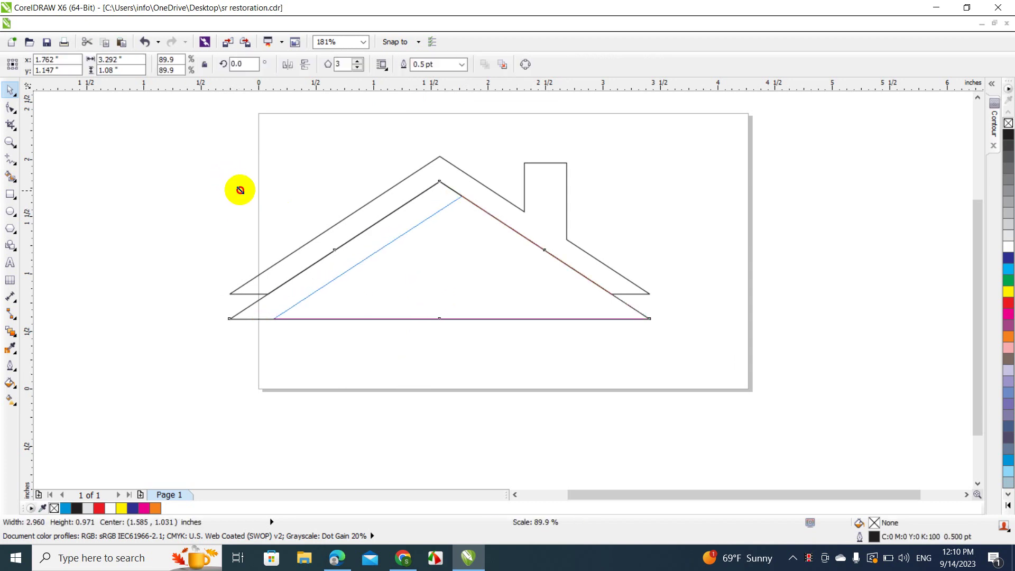
pyautogui.moveTo(230, 178); pyautogui.dragTo(272, 193)
# Step: Move the smaller triangle under the roof peak and centre it horizontally on the roof
pyautogui.moveTo(431, 291); pyautogui.dragTo(413, 289)
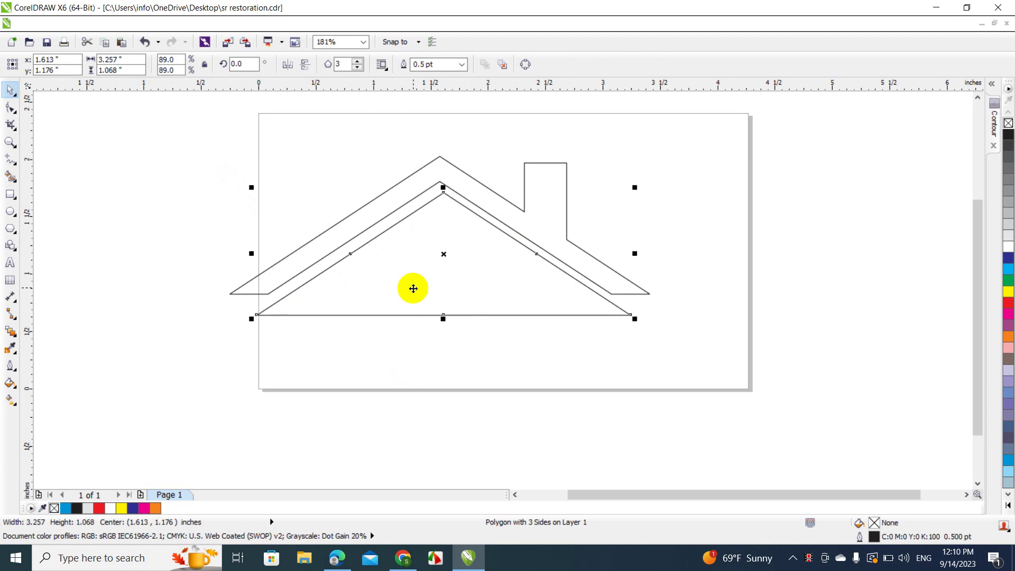
pyautogui.moveTo(196, 134); pyautogui.dragTo(702, 395)
pyautogui.press('c')
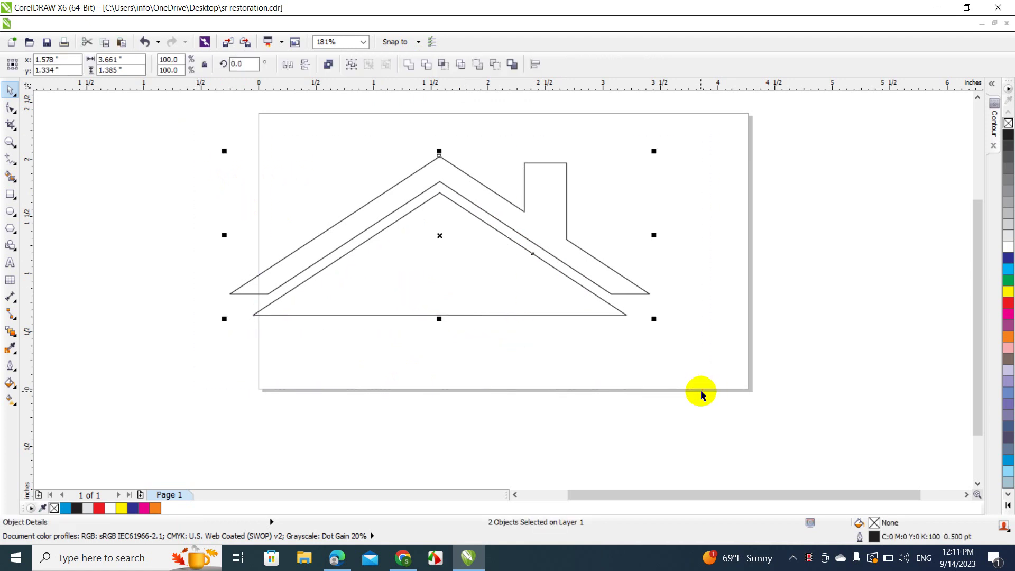
pyautogui.press('Escape')
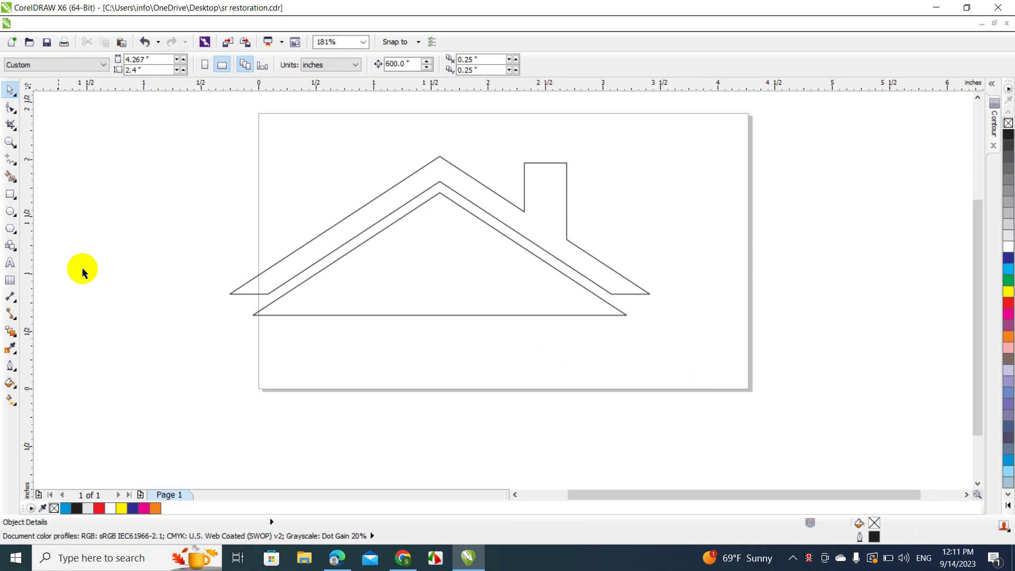
# Step: Snap two vertical ruler guidelines to the left and right ends of the inner triangle's base
pyautogui.moveTo(32, 247); pyautogui.dragTo(255, 251)
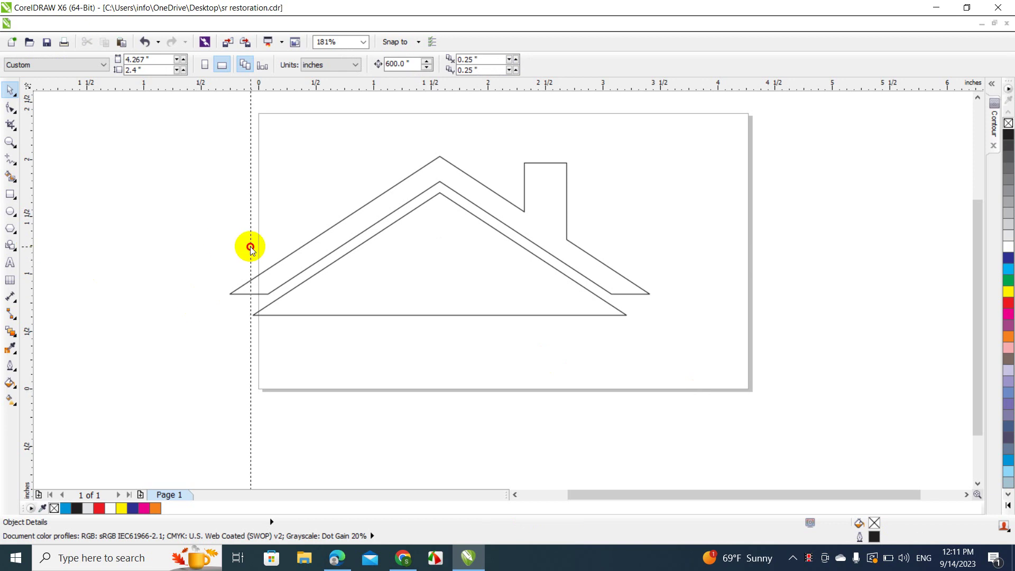
pyautogui.click(253, 249)
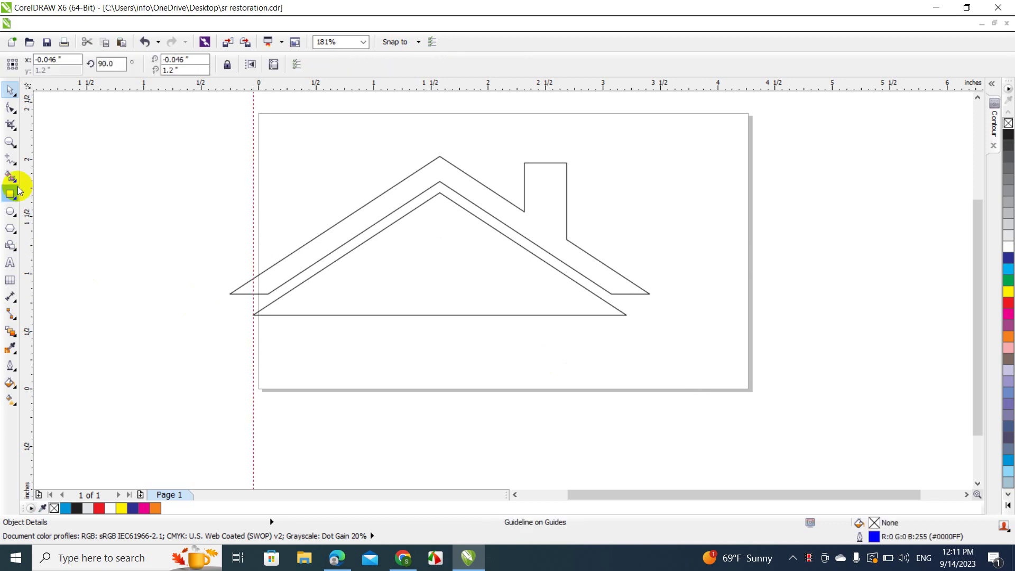
pyautogui.moveTo(254, 195); pyautogui.dragTo(626, 202)
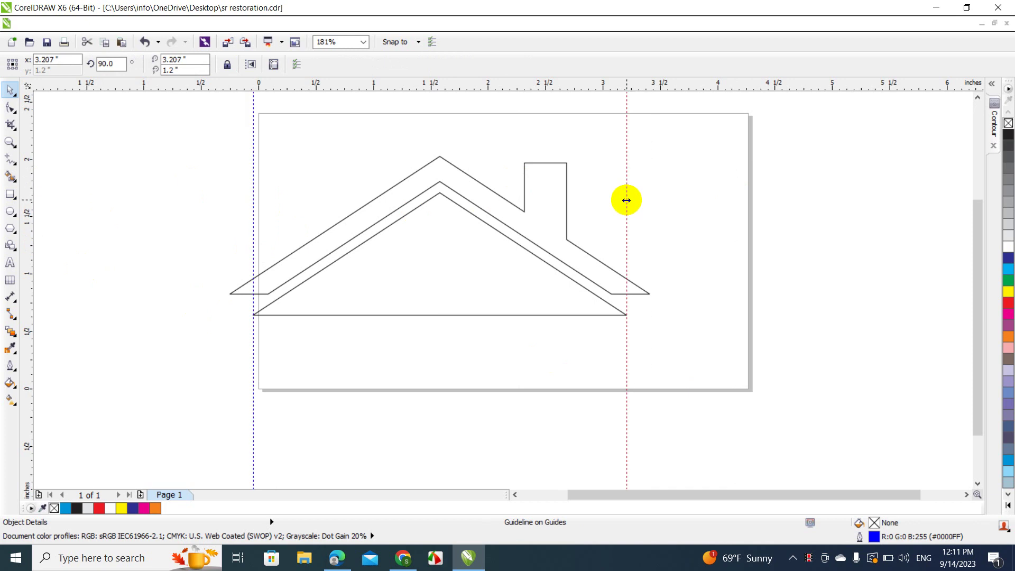
pyautogui.click(505, 270)
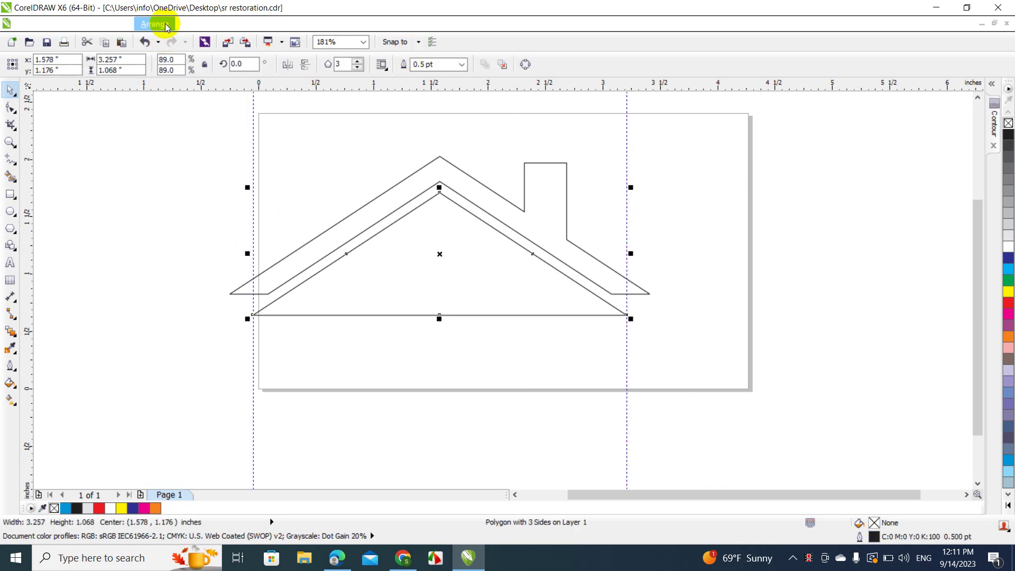
# Step: Draw a rectangle between the guidelines below the triangle's base, then select it together with the triangle
pyautogui.click(123, 117)
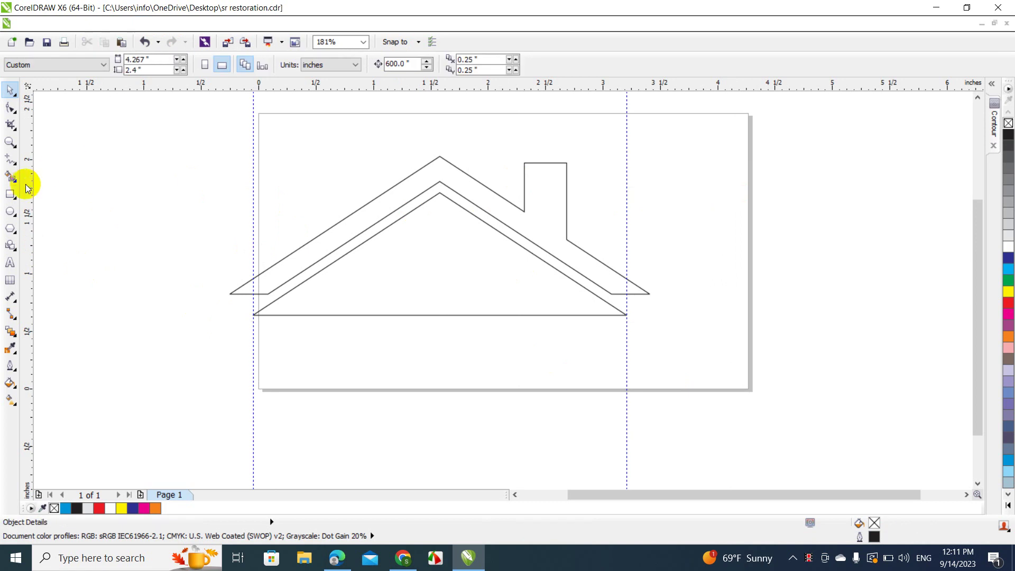
pyautogui.click(12, 193)
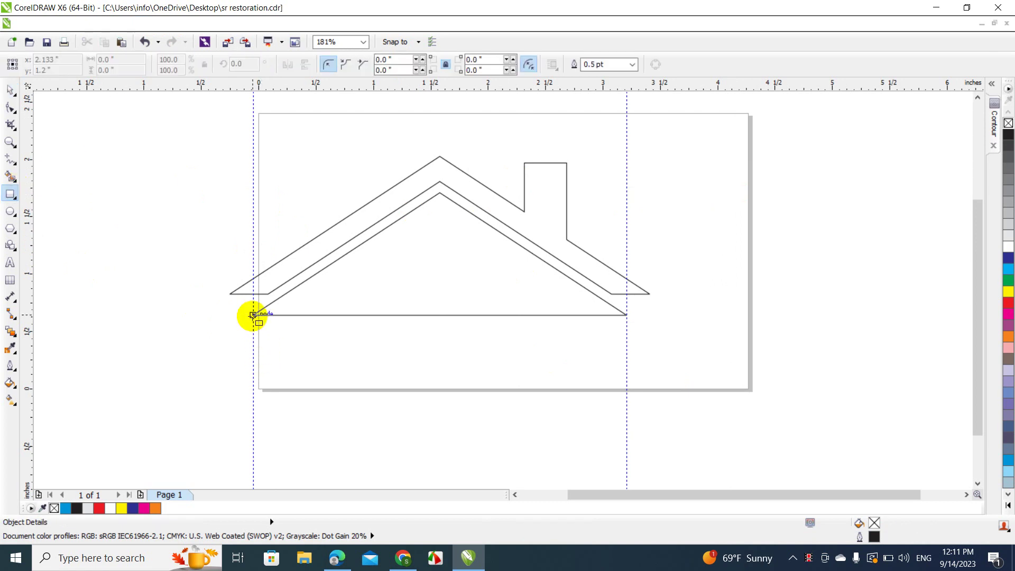
pyautogui.moveTo(253, 314)
pyautogui.mouseDown()
pyautogui.moveTo(515, 442)
pyautogui.moveTo(626, 446)
pyautogui.mouseUp()
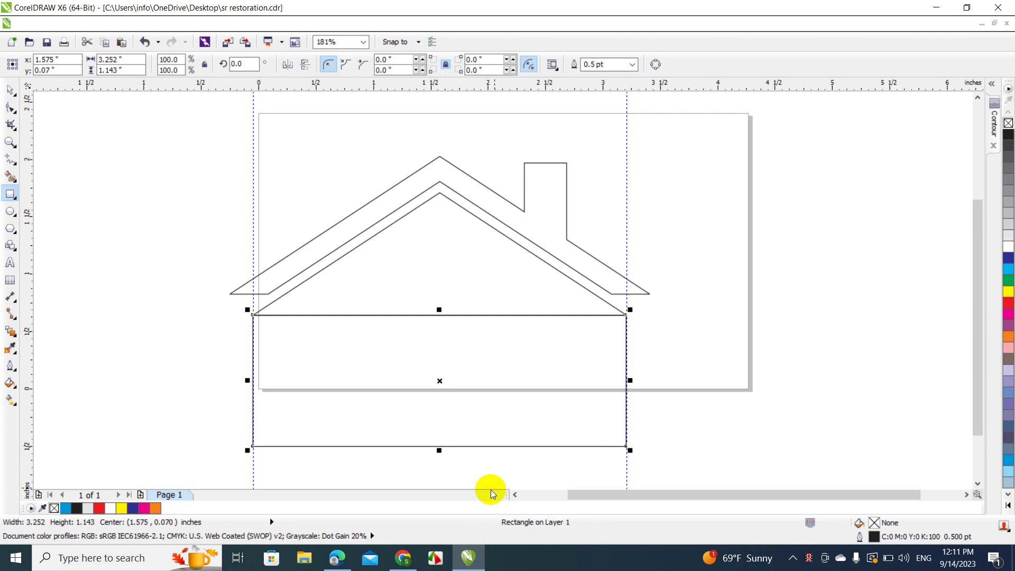
pyautogui.click(11, 91)
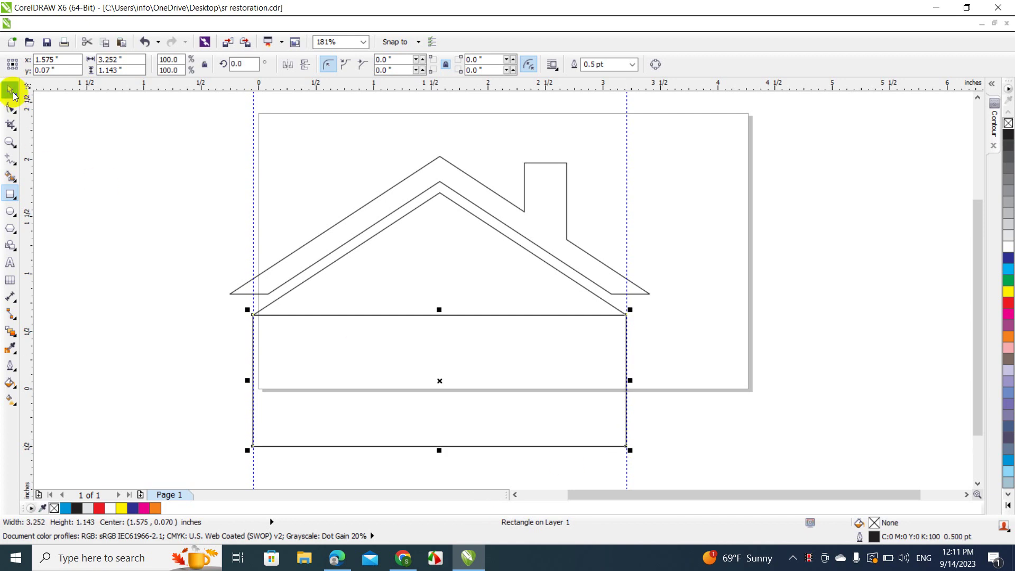
pyautogui.keyDown('shift'); pyautogui.click(464, 268); pyautogui.keyUp('shift')
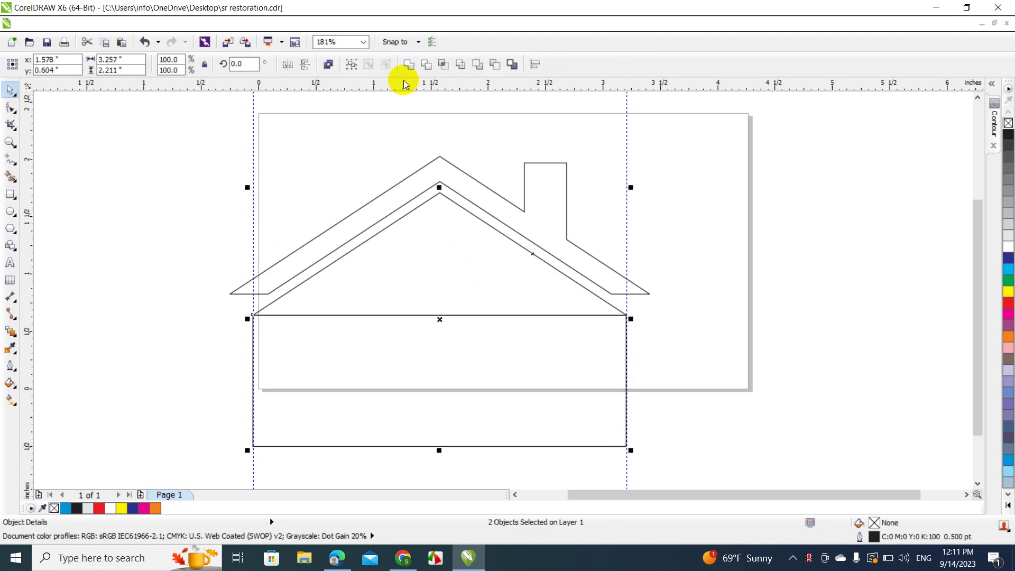
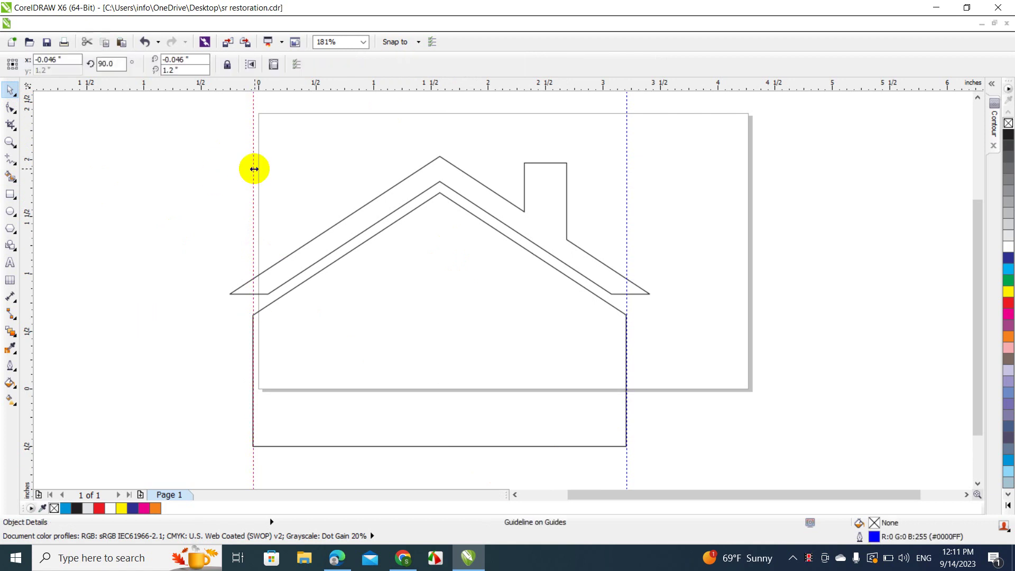
# Step: Delete the left and right guidelines
pyautogui.press('Delete')
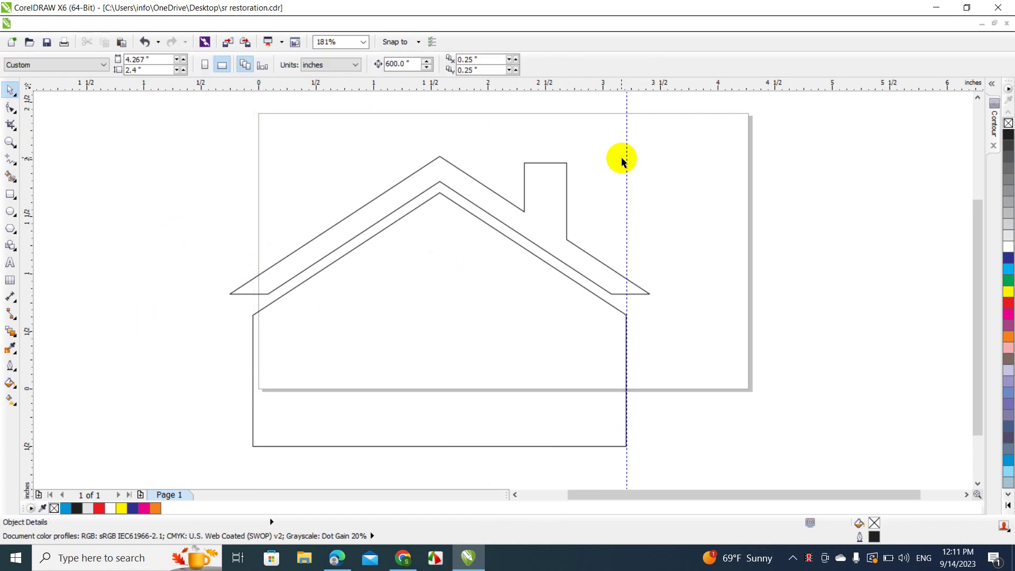
pyautogui.click(625, 158)
pyautogui.press('Delete')
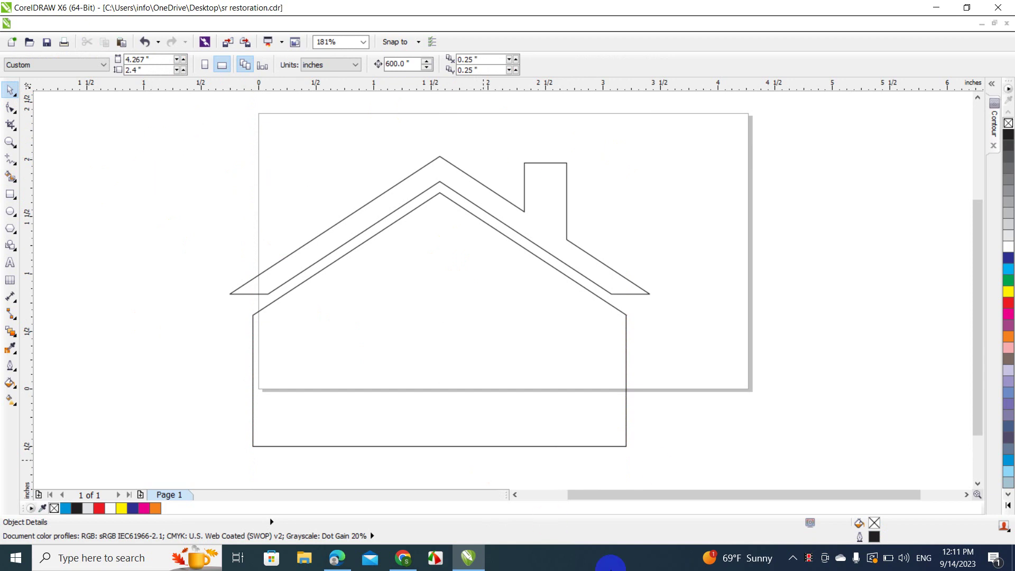
pyautogui.moveTo(668, 494); pyautogui.dragTo(639, 497)
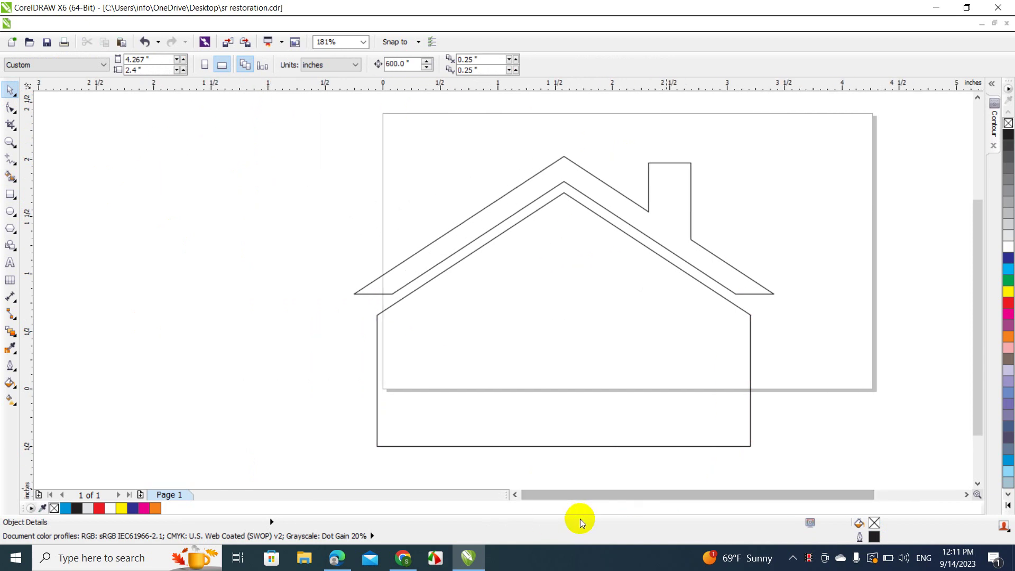
# Step: Select the roof and house body and fill both with solid black
pyautogui.click(434, 241)
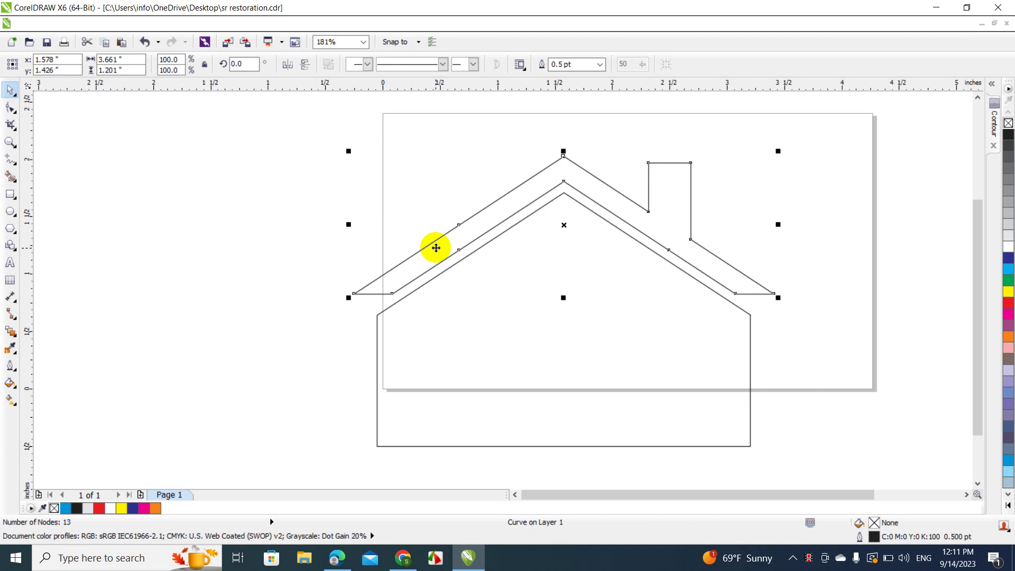
pyautogui.hotkey('ctrl', 'a')
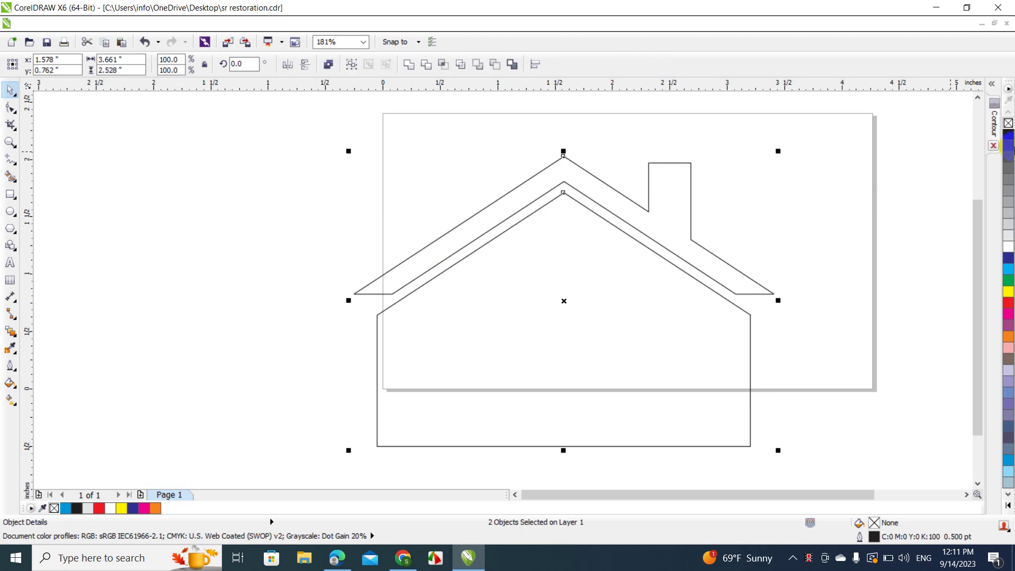
pyautogui.click(1008, 133)
# Step: Shorten the black house vertically, scale it down and move it onto the page
pyautogui.click(796, 204)
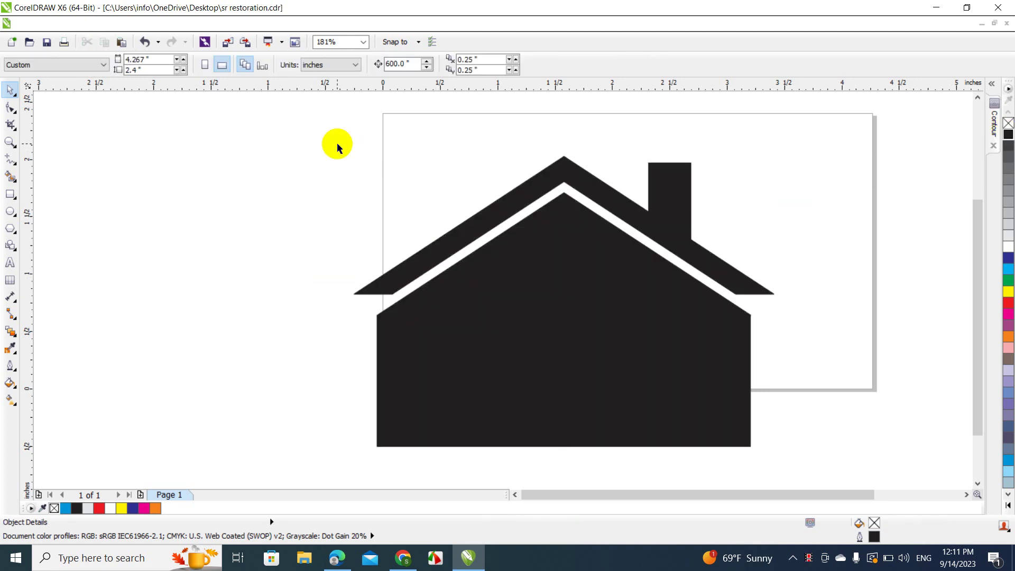
pyautogui.moveTo(338, 143)
pyautogui.mouseDown()
pyautogui.moveTo(764, 424)
pyautogui.moveTo(863, 471)
pyautogui.mouseUp()
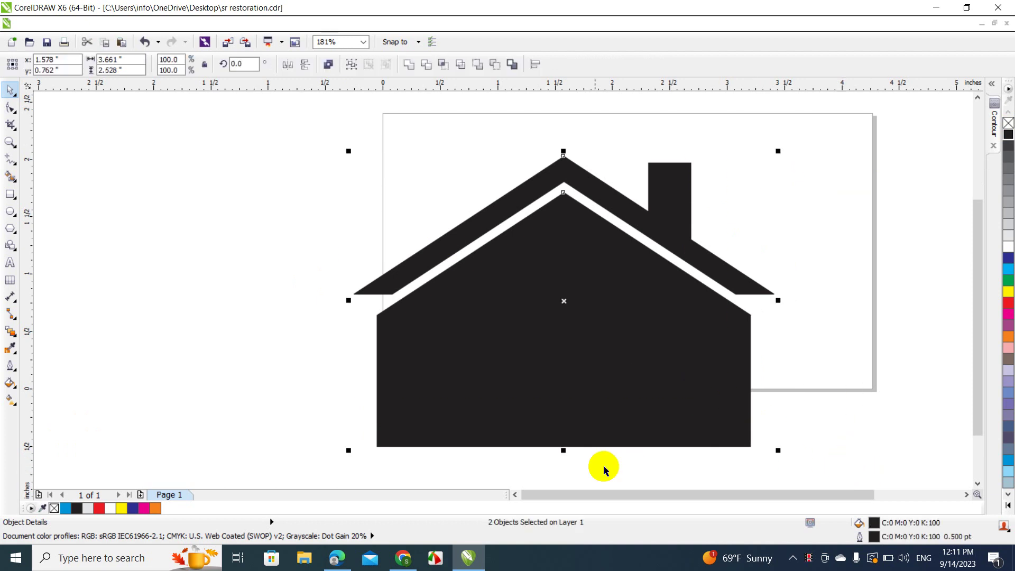
pyautogui.moveTo(565, 451); pyautogui.dragTo(564, 392)
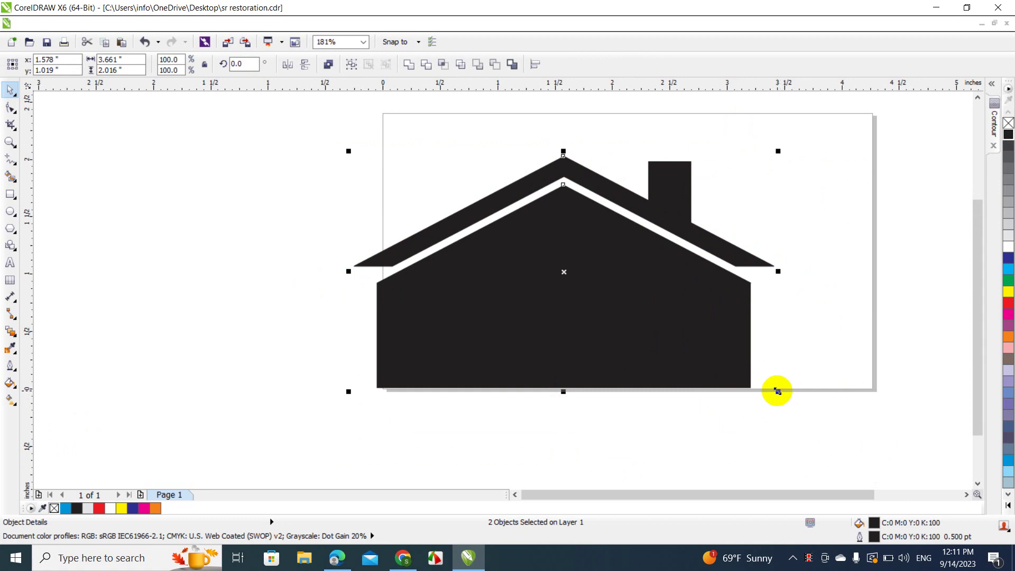
pyautogui.moveTo(778, 392); pyautogui.dragTo(746, 385)
pyautogui.moveTo(580, 288); pyautogui.dragTo(655, 288)
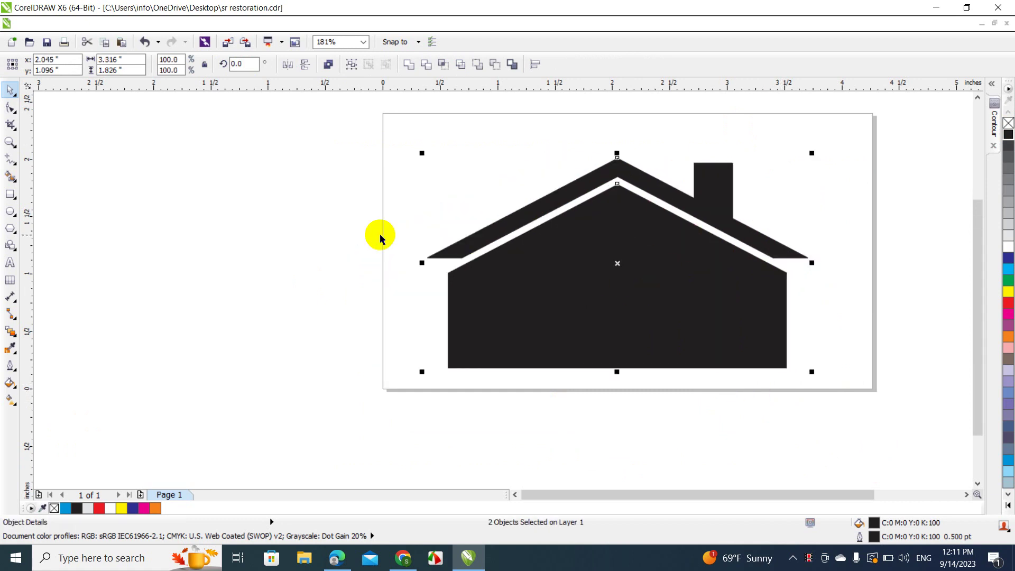
pyautogui.click(341, 238)
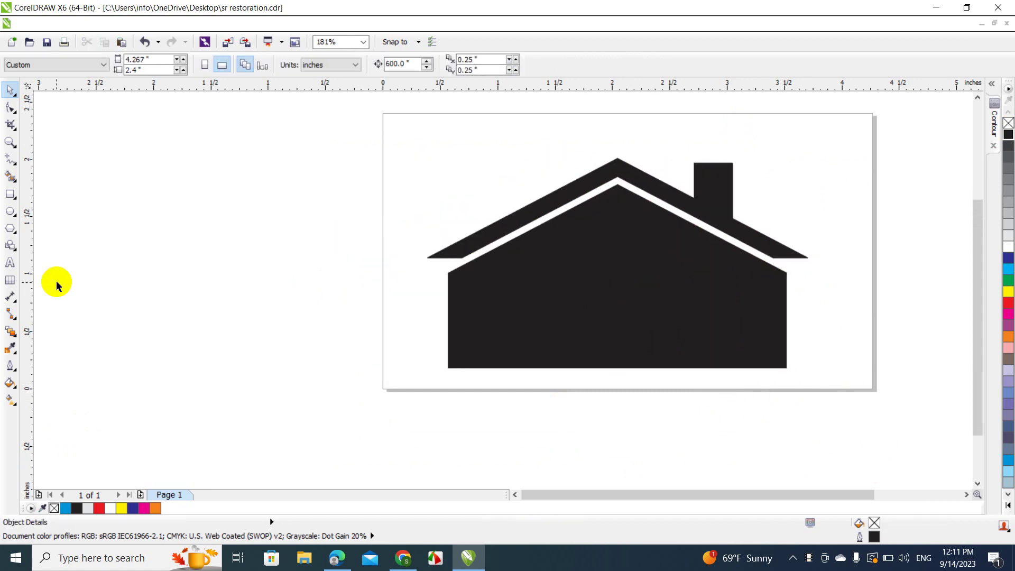
# Step: Add the text ROOFING left of the page in the Swis721 Blk BT font
pyautogui.click(10, 264)
pyautogui.click(68, 324)
pyautogui.write('ROO')
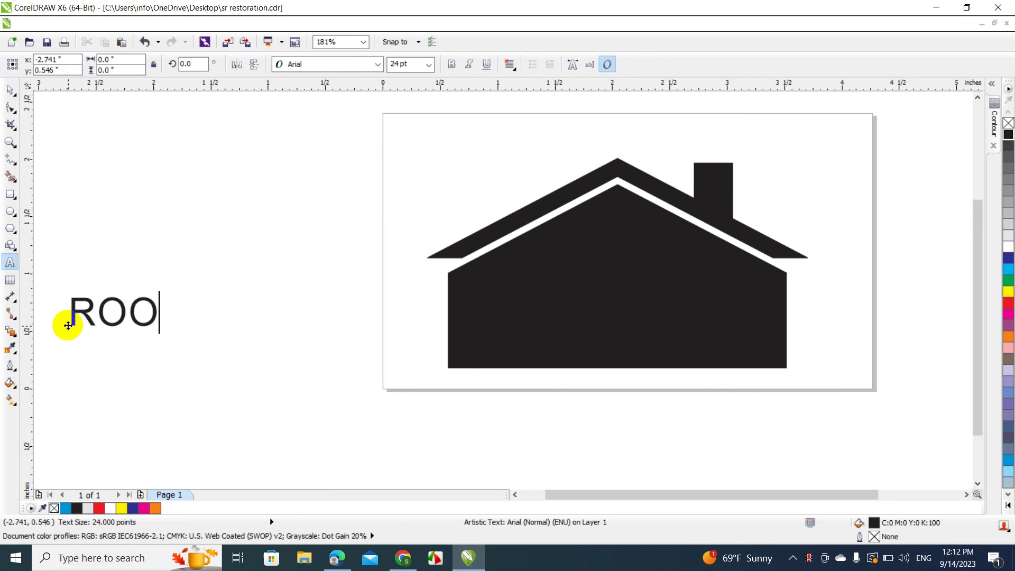
pyautogui.write('FING')
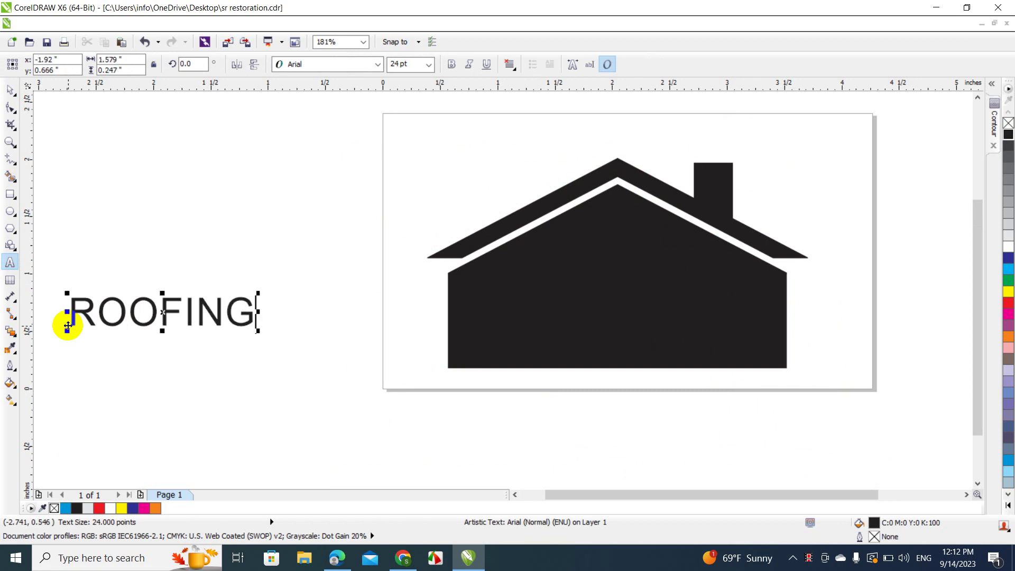
pyautogui.click(7, 91)
pyautogui.click(319, 65)
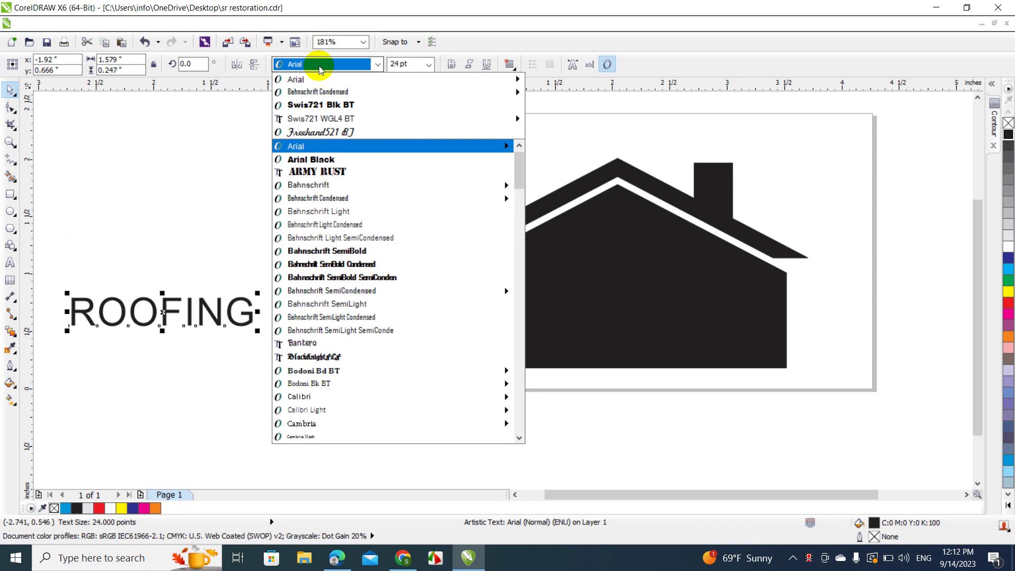
pyautogui.click(315, 110)
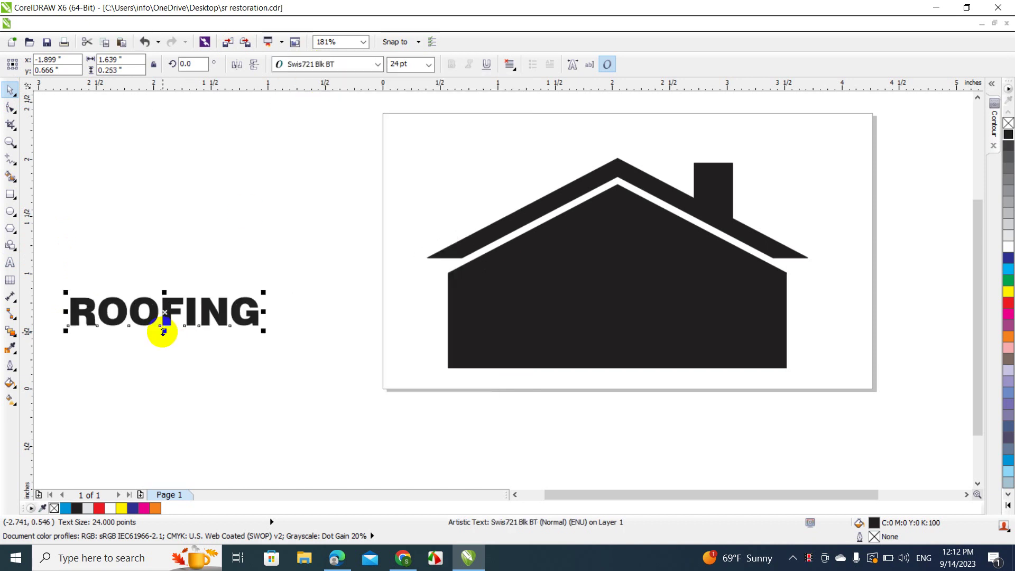
# Step: Stretch ROOFING taller and enlarge it to match the house height
pyautogui.moveTo(163, 331); pyautogui.dragTo(165, 370)
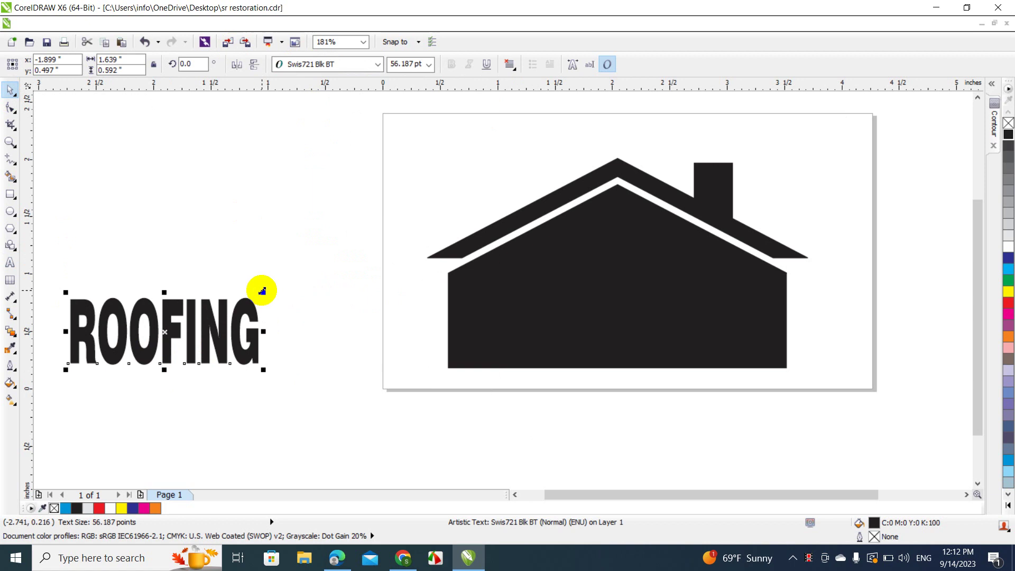
pyautogui.moveTo(263, 290); pyautogui.dragTo(415, 230)
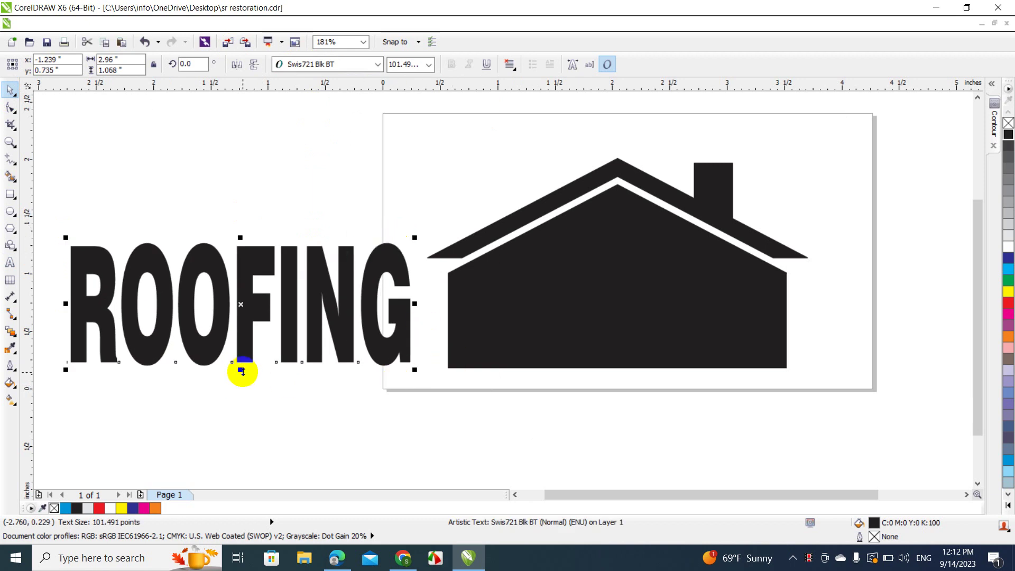
pyautogui.moveTo(241, 371); pyautogui.dragTo(241, 360)
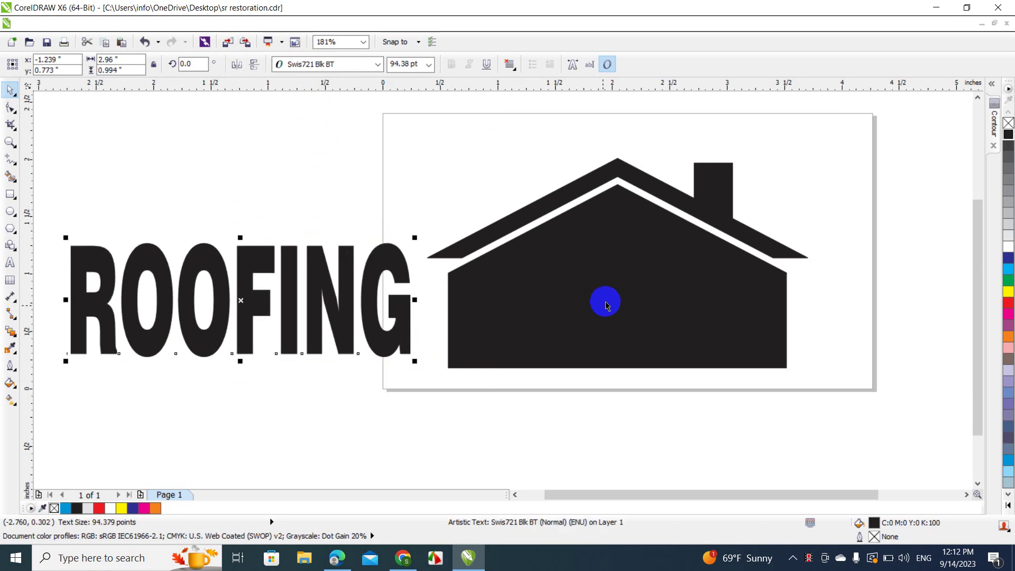
pyautogui.moveTo(368, 293); pyautogui.dragTo(360, 303)
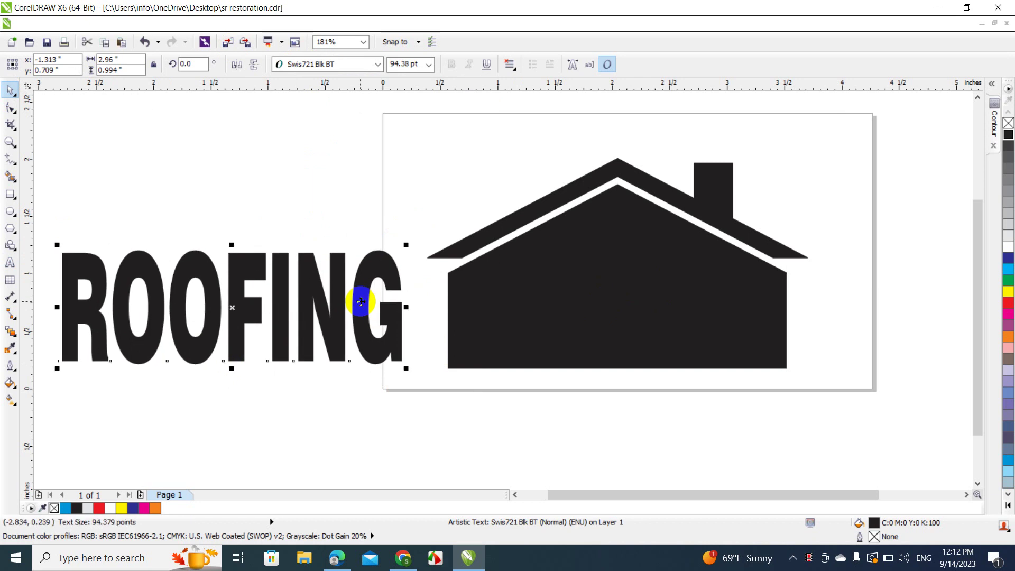
# Step: Apply an envelope created from the house shape to ROOFING using the Envelope docker
pyautogui.click(334, 172)
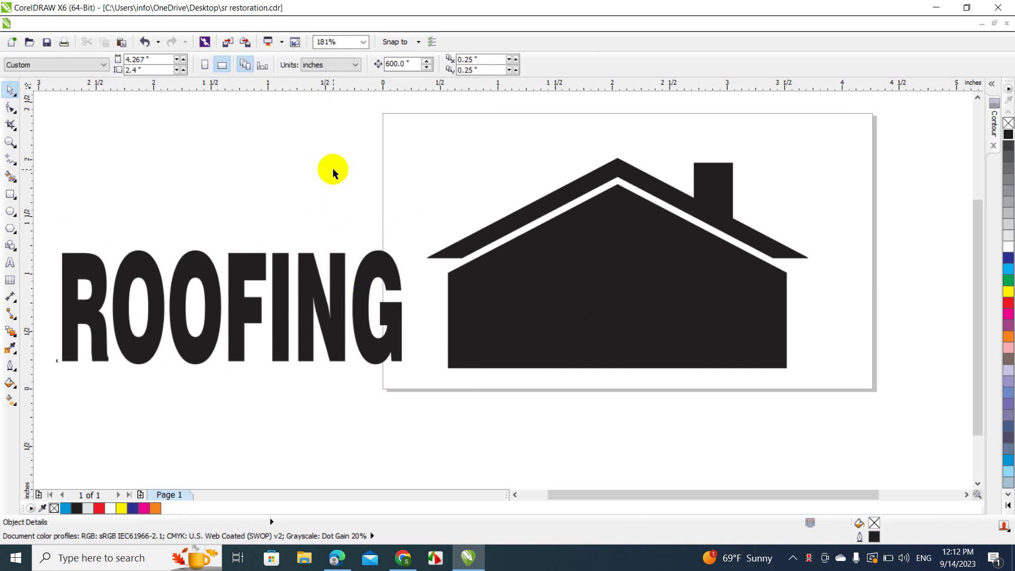
pyautogui.click(337, 273)
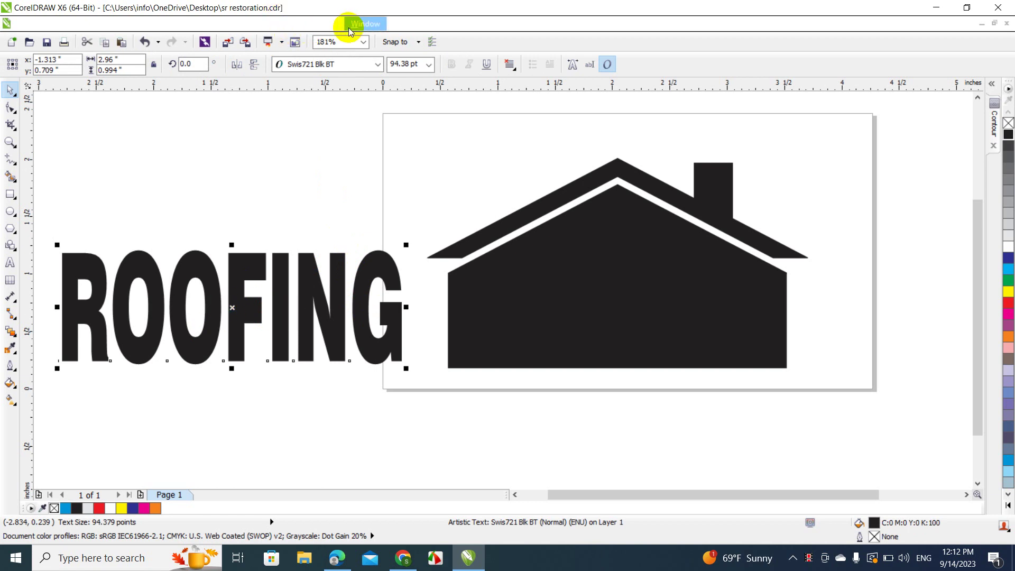
pyautogui.click(354, 30)
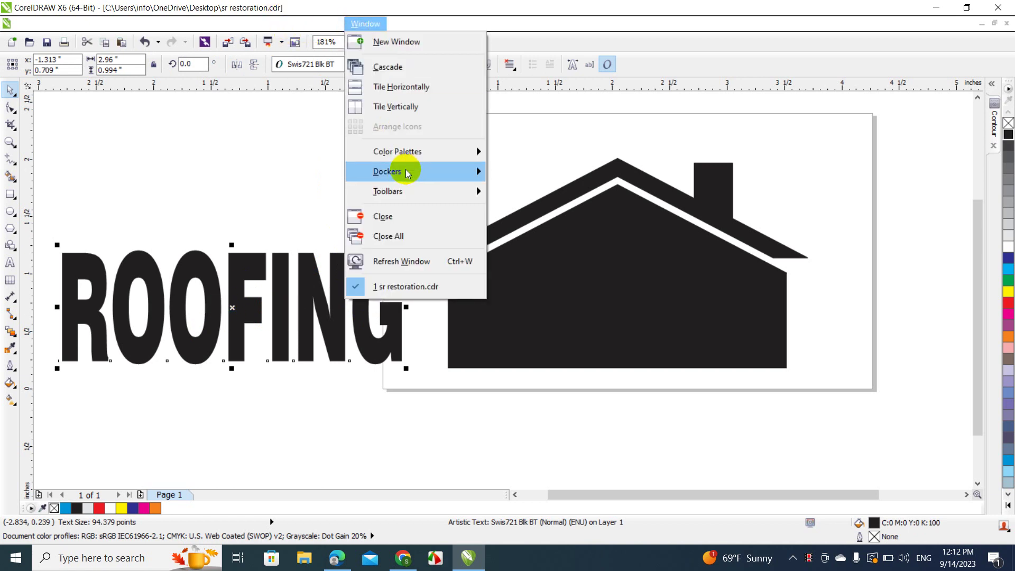
pyautogui.moveTo(388, 171)
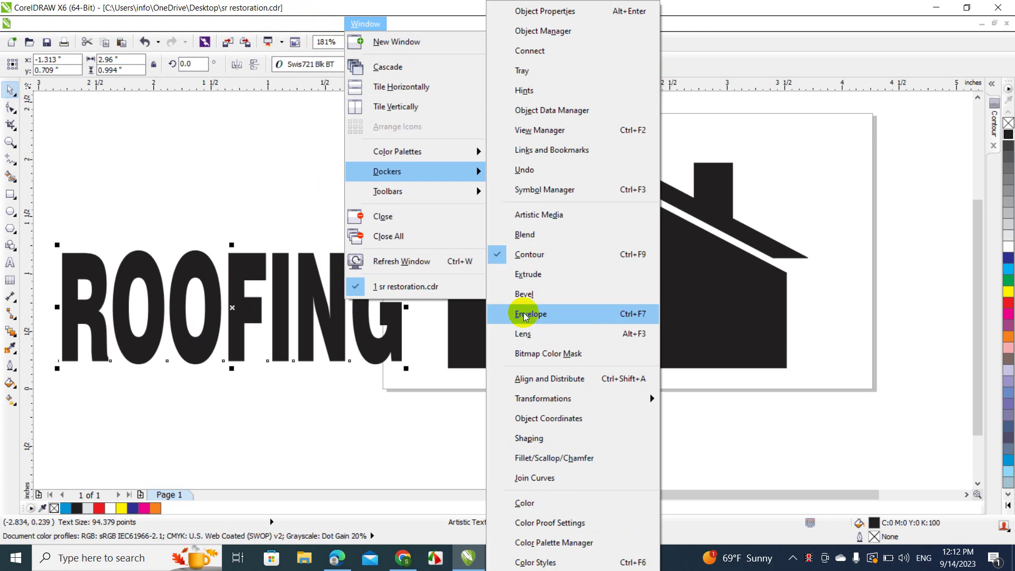
pyautogui.click(527, 319)
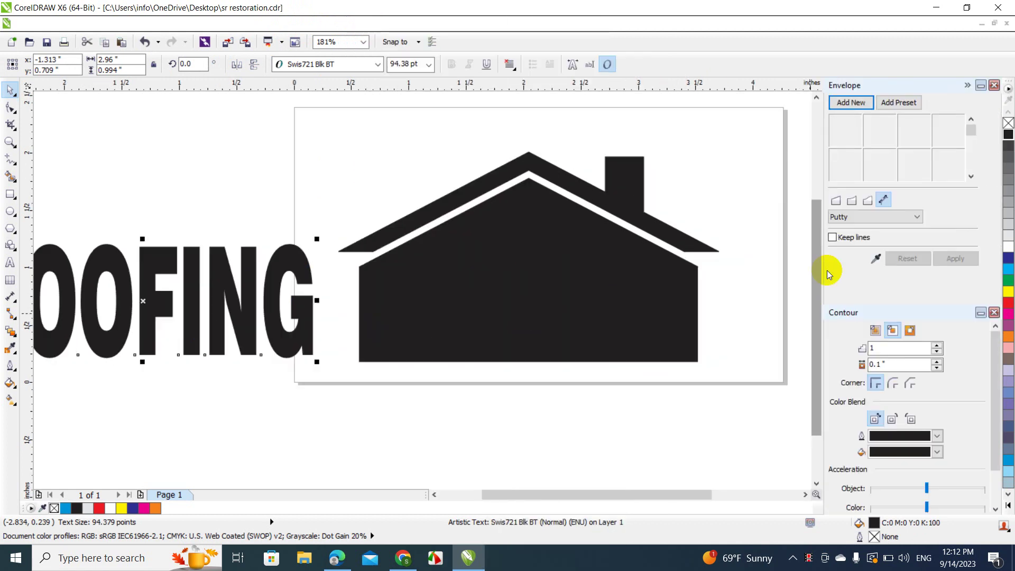
pyautogui.click(874, 261)
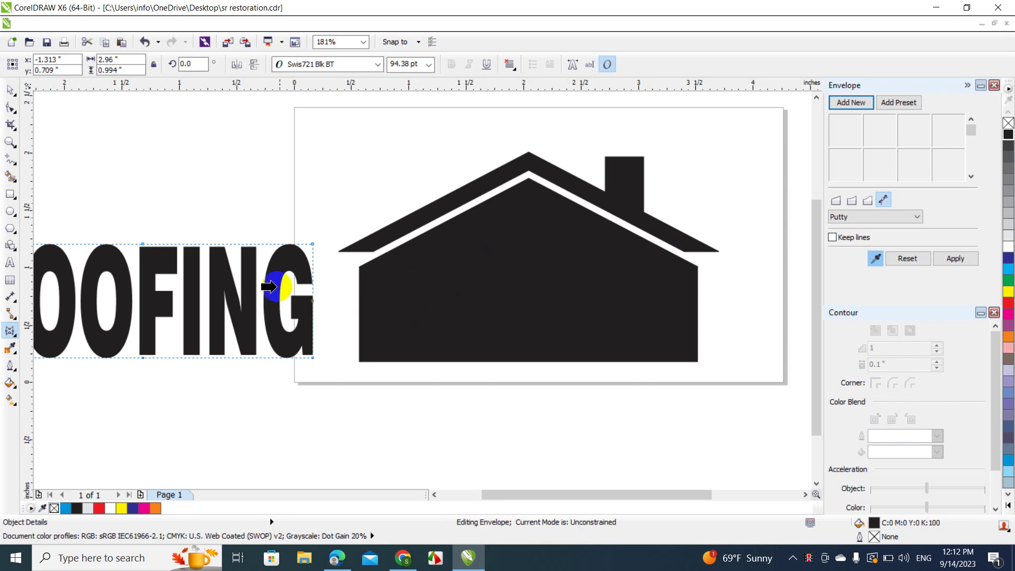
pyautogui.click(441, 290)
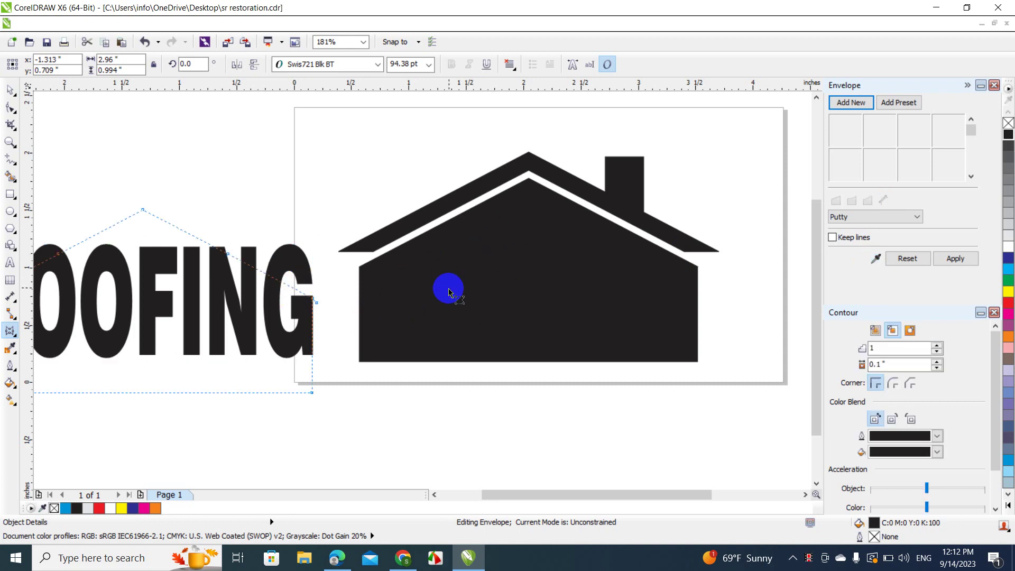
pyautogui.click(952, 261)
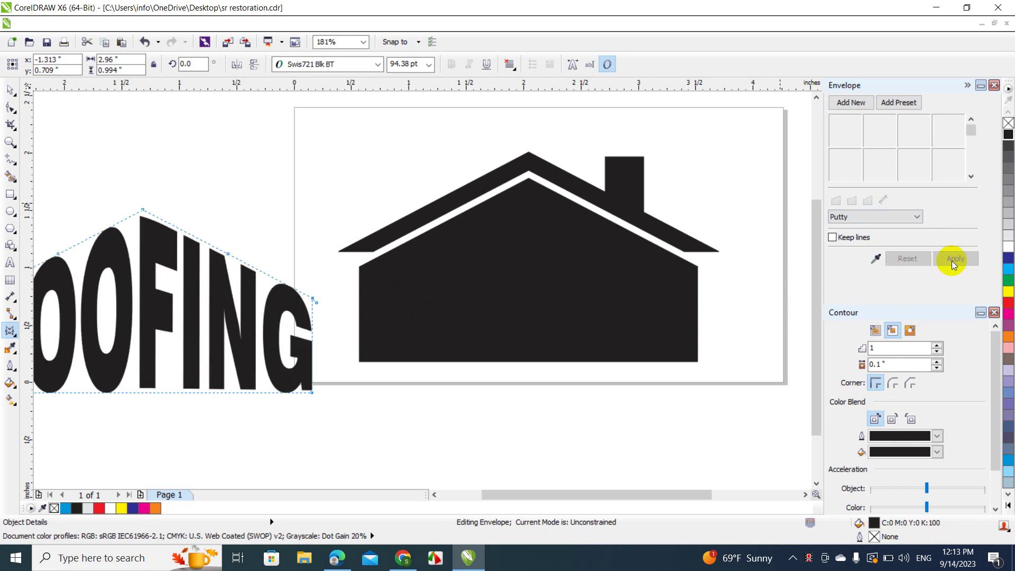
pyautogui.click(968, 85)
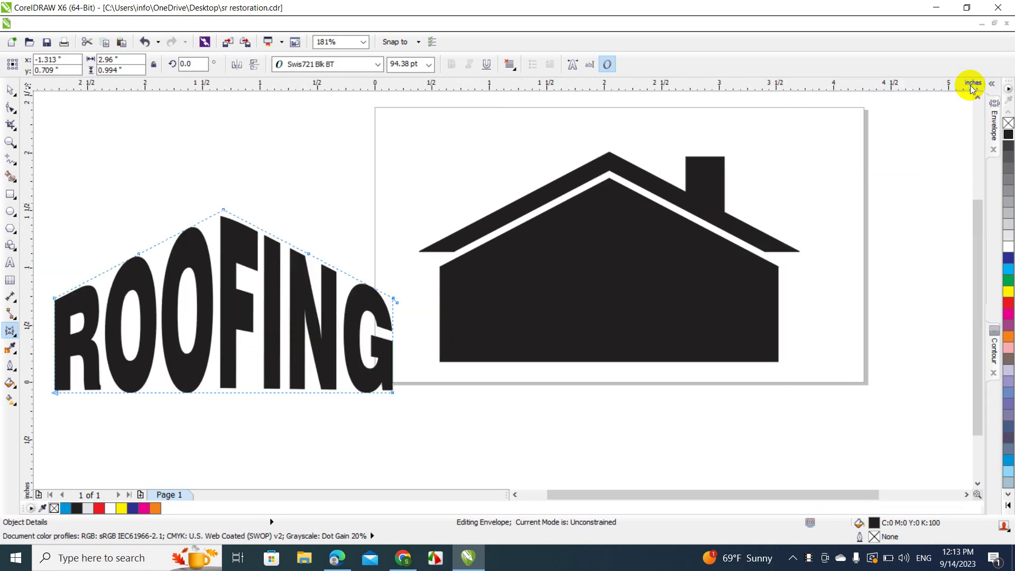
# Step: Delete the solid house body, keeping the roof and chimney
pyautogui.click(11, 89)
pyautogui.click(255, 137)
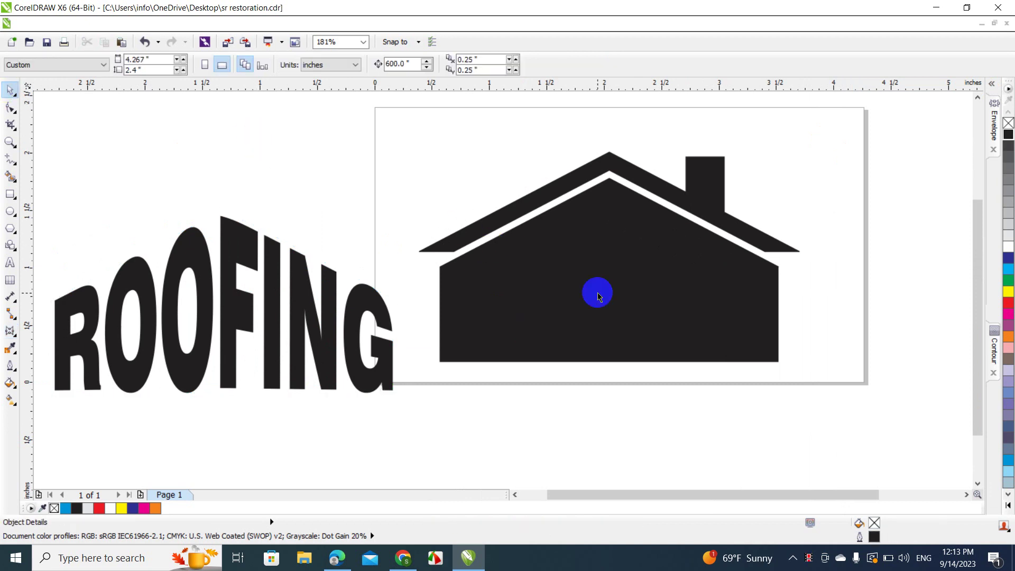
pyautogui.click(597, 293)
pyautogui.press('Delete')
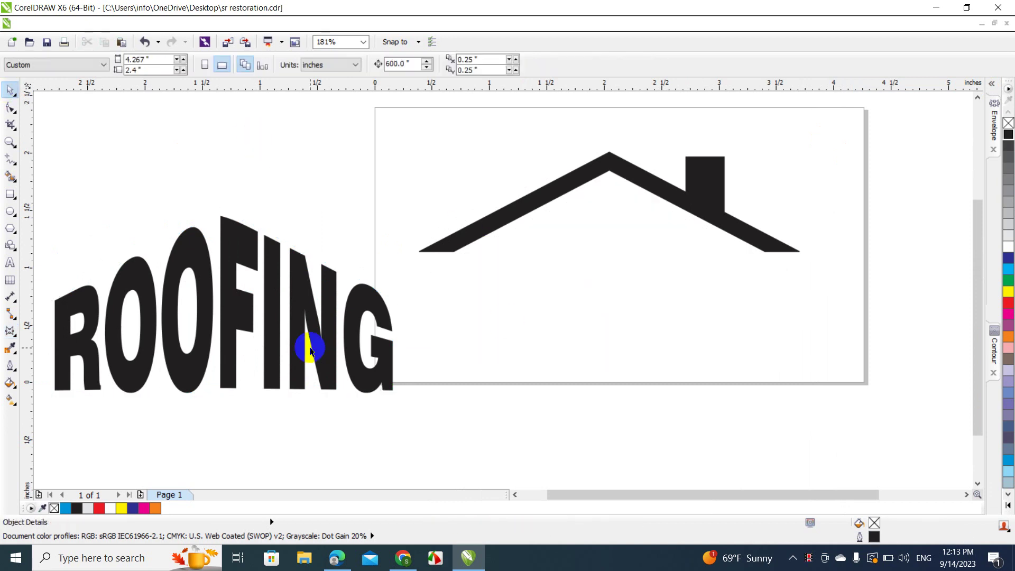
# Step: Move the warped ROOFING text under the roof
pyautogui.click(311, 347)
pyautogui.moveTo(310, 347); pyautogui.dragTo(688, 328)
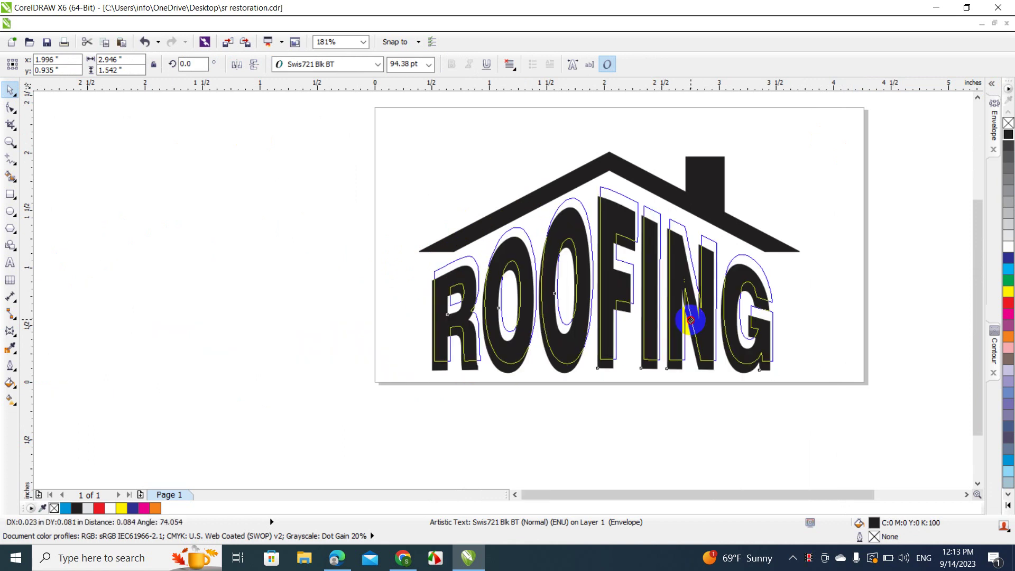
pyautogui.moveTo(687, 327); pyautogui.dragTo(696, 317)
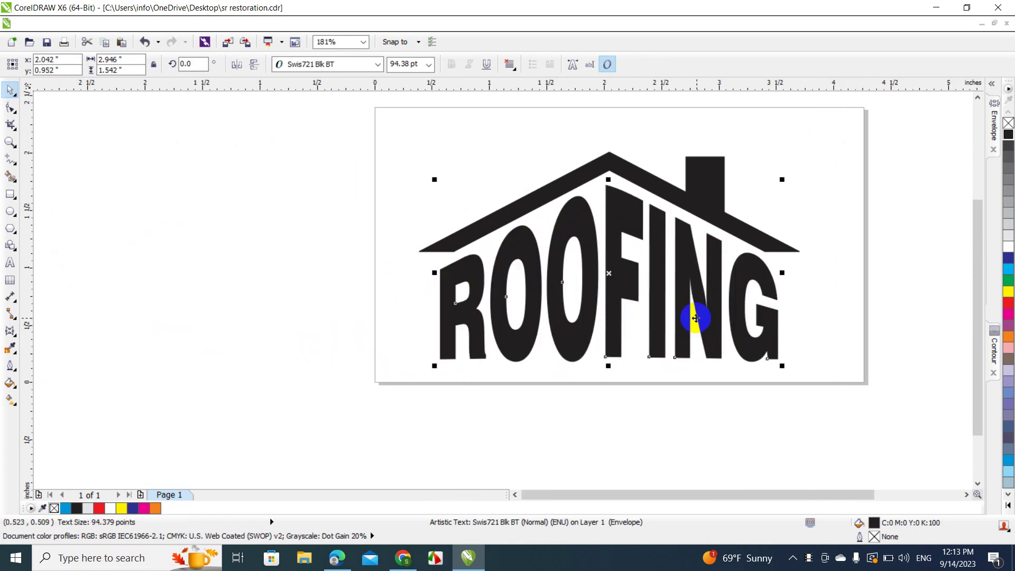
# Step: Select the roof and ROOFING together and adjust the logo's height
pyautogui.click(427, 162)
pyautogui.moveTo(374, 148)
pyautogui.mouseDown()
pyautogui.moveTo(573, 312)
pyautogui.moveTo(889, 420)
pyautogui.mouseUp()
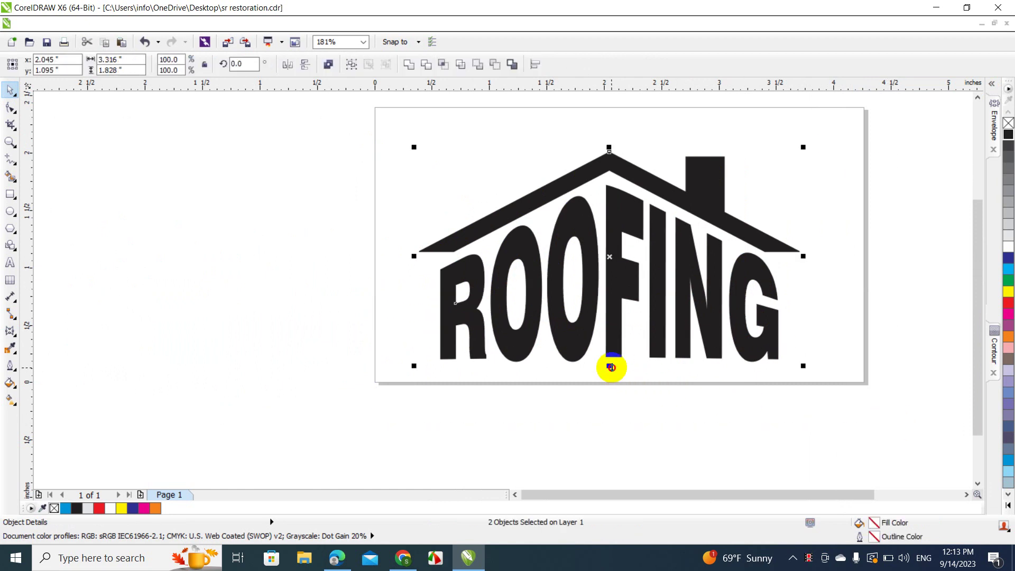
pyautogui.moveTo(610, 367); pyautogui.dragTo(611, 331)
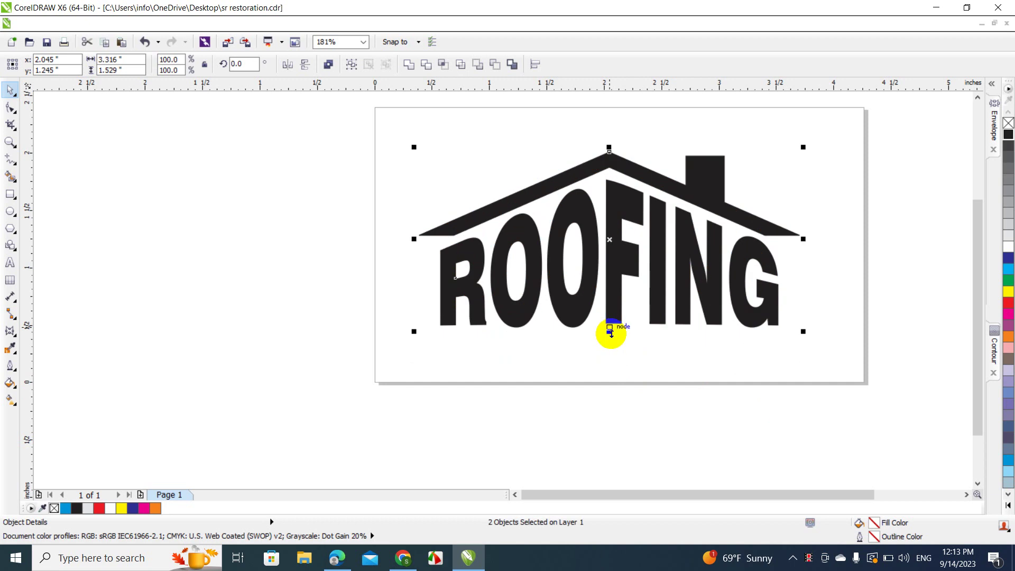
pyautogui.moveTo(609, 331); pyautogui.dragTo(612, 363)
pyautogui.click(627, 410)
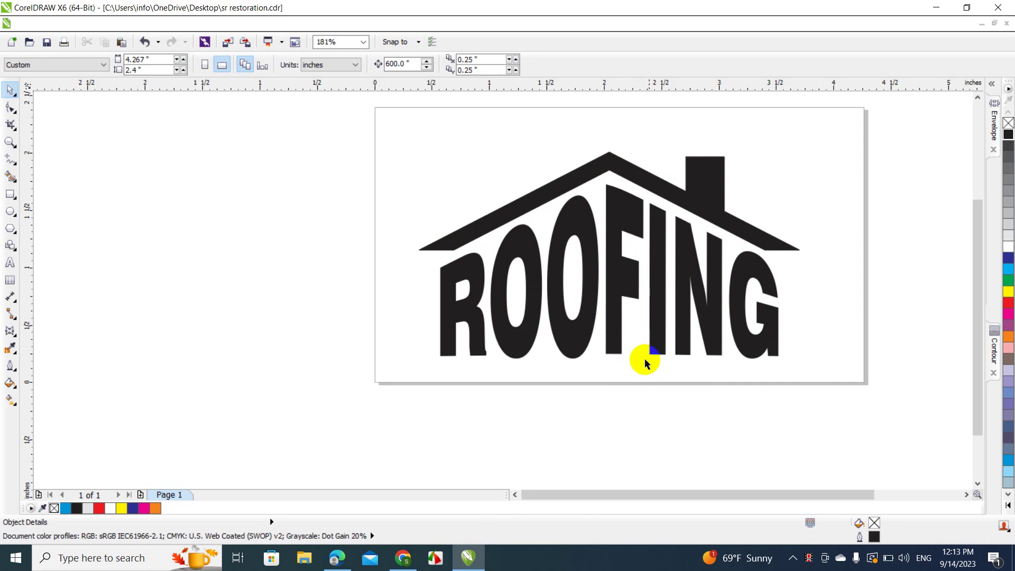
pyautogui.click(672, 344)
pyautogui.click(675, 345)
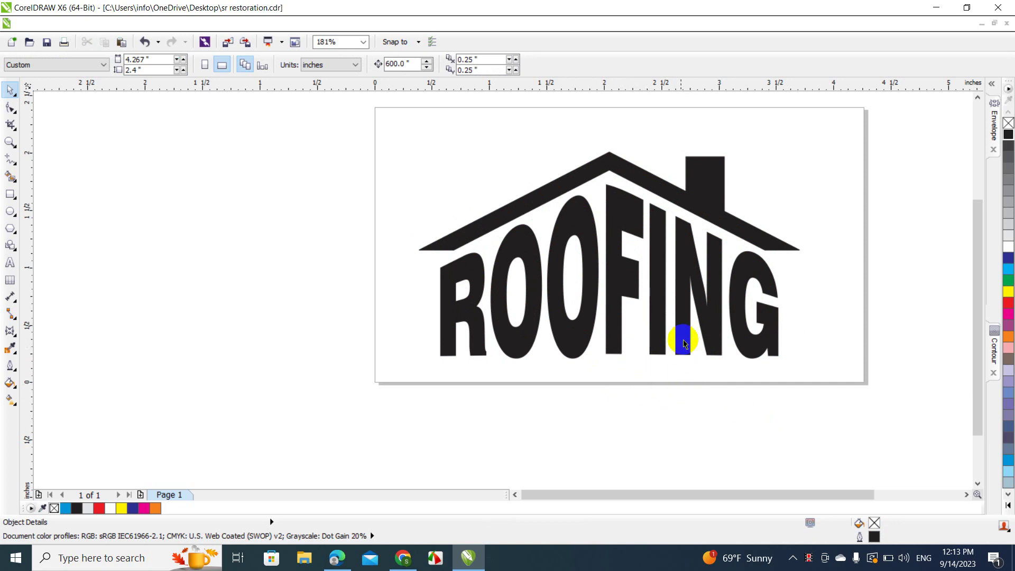
pyautogui.click(728, 333)
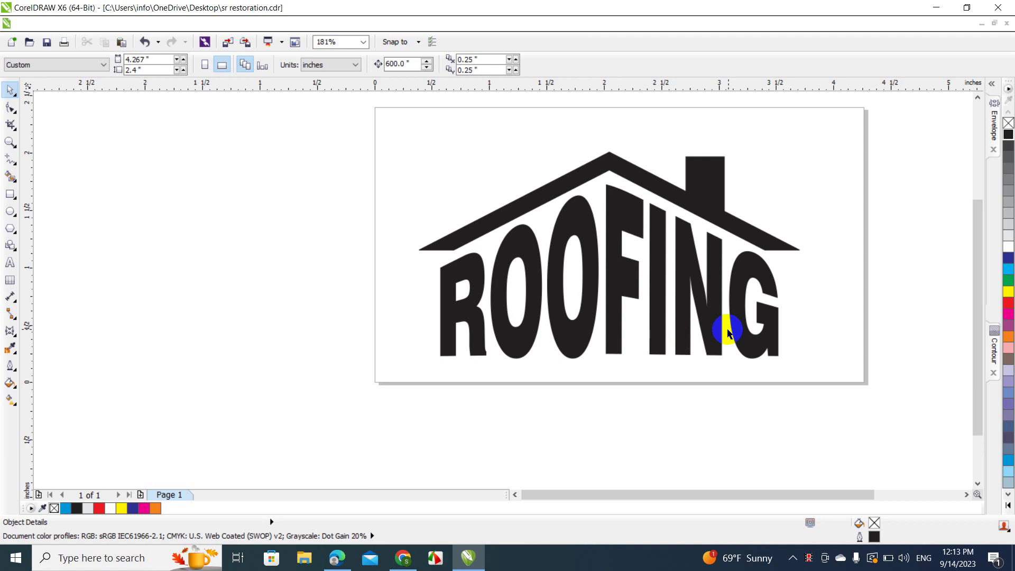
pyautogui.click(737, 258)
pyautogui.click(795, 267)
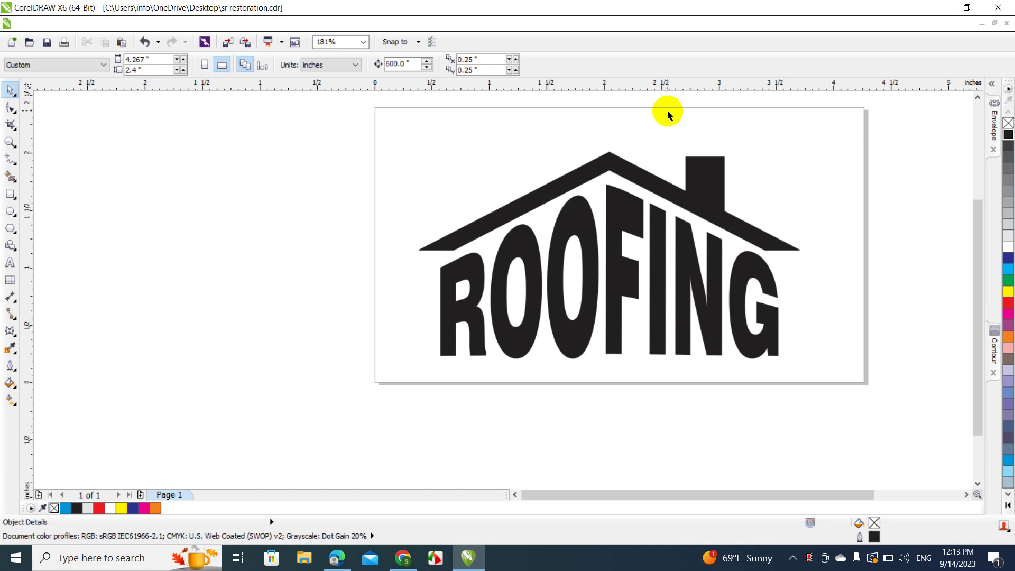
pyautogui.click(602, 351)
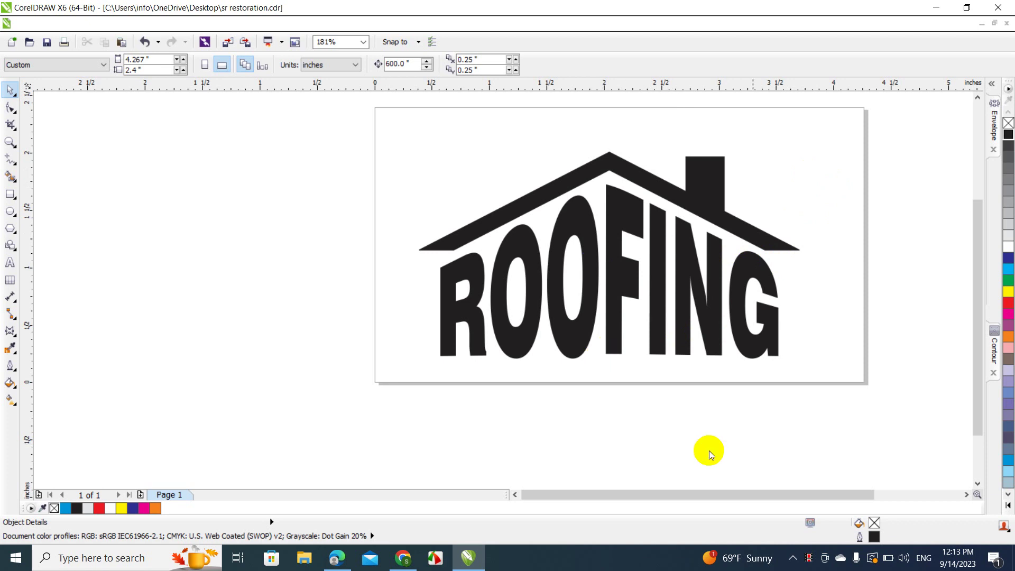